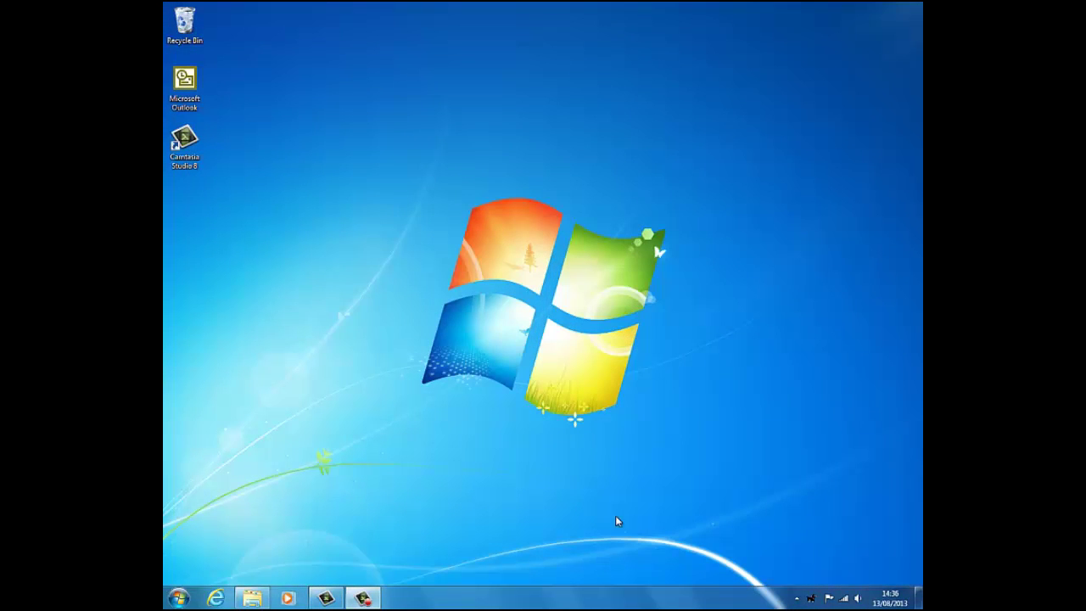
Open the user's personal folder, place its window in the desktop's upper-right area, and show its Contacts folder
{"action": "left_click", "coordinate": [179, 598]}
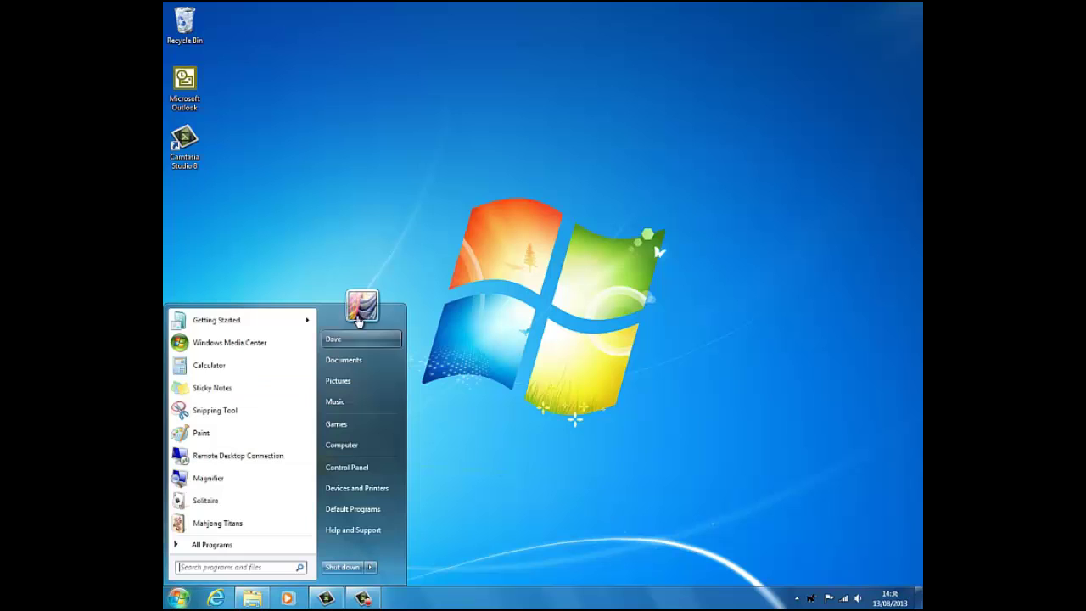
{"action": "left_click", "coordinate": [344, 338]}
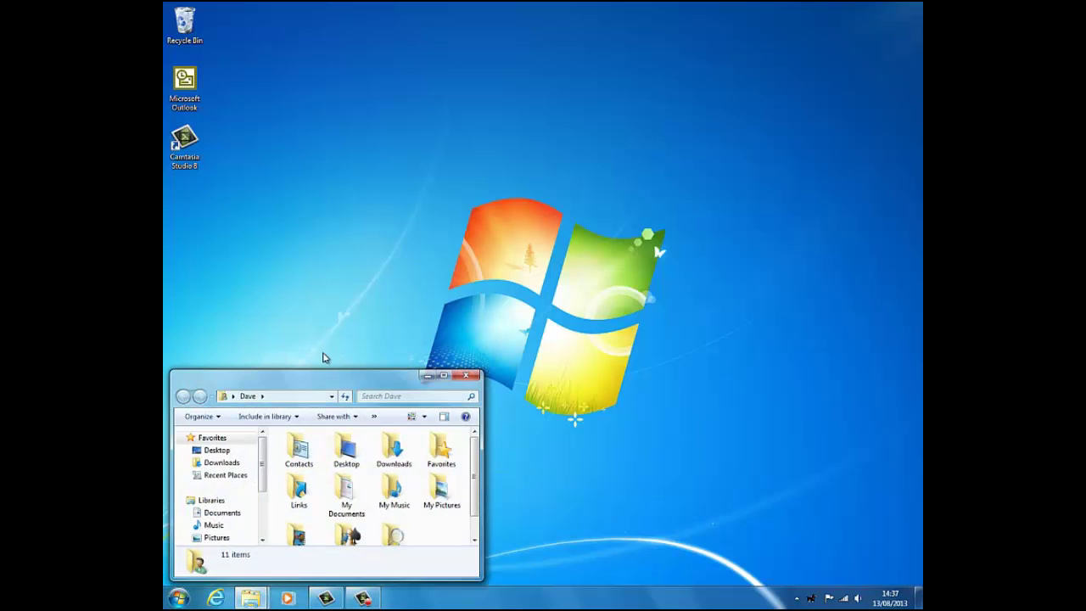
{"action": "left_click_drag", "start_coordinate": [311, 381], "coordinate": [726, 25]}
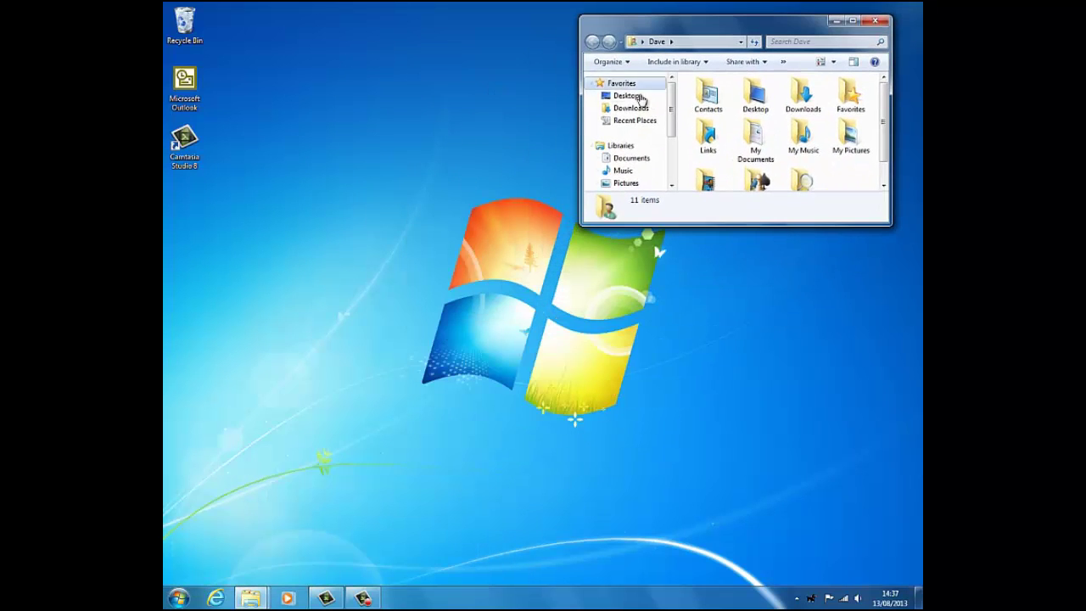
{"action": "double_click", "coordinate": [708, 98]}
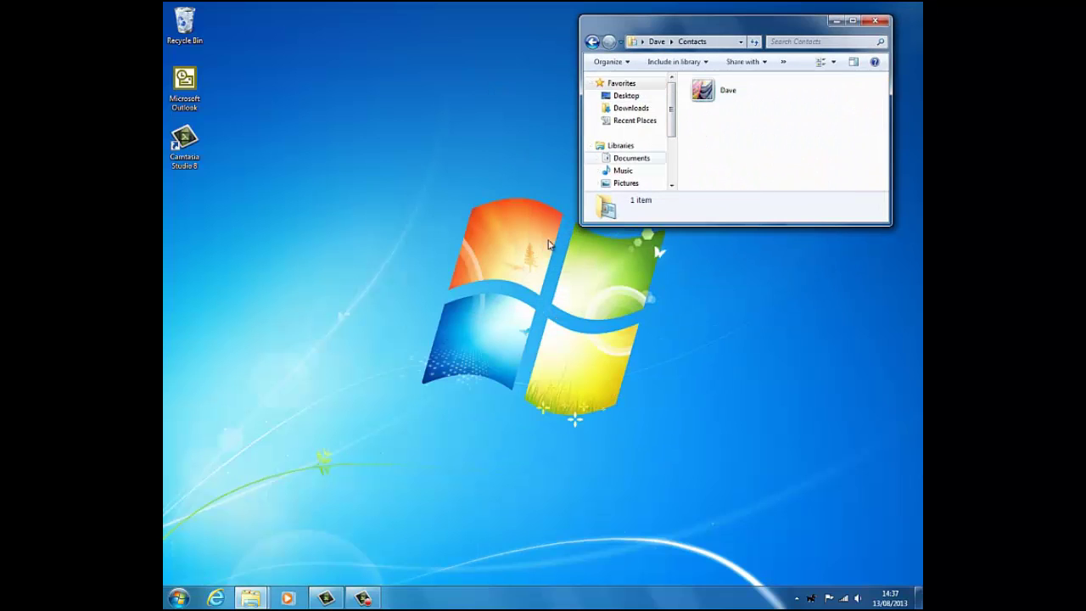
Open a second window of the user's personal folder and place it in the desktop's lower-left corner
{"action": "left_click", "coordinate": [178, 598]}
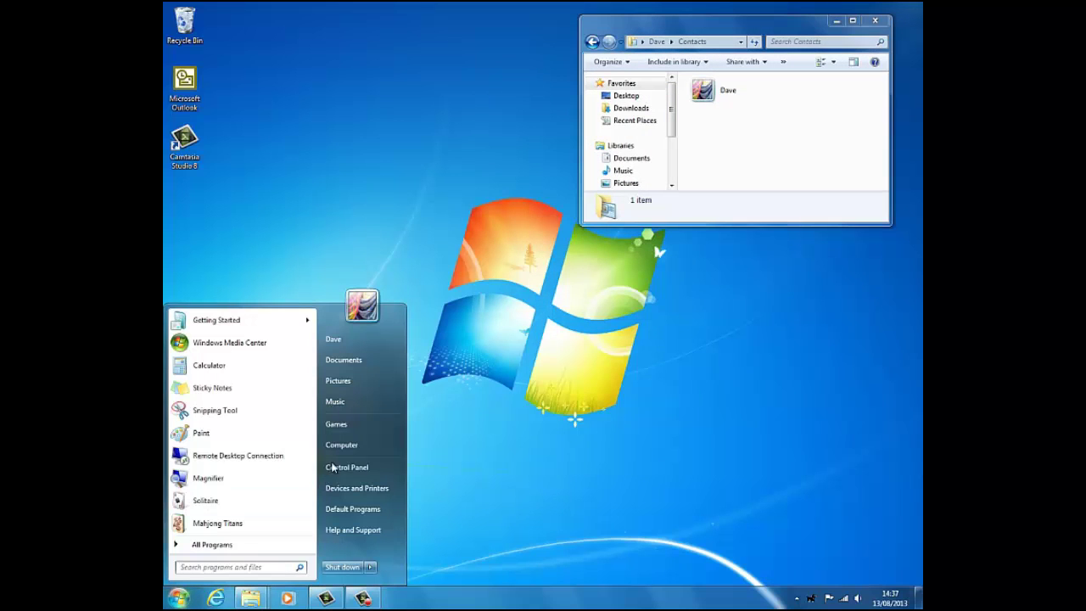
{"action": "left_click", "coordinate": [364, 340]}
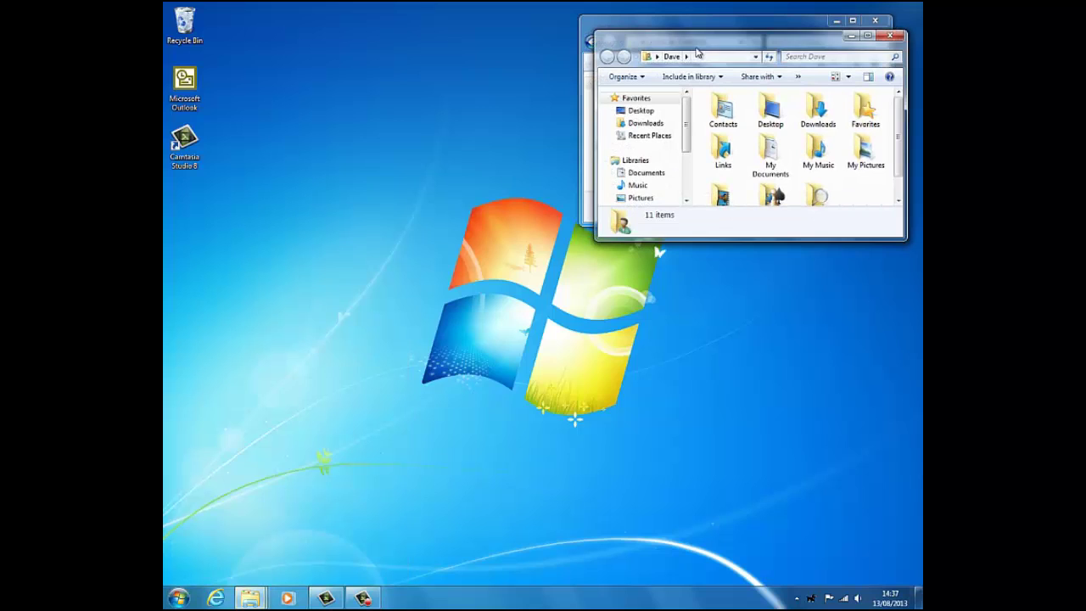
{"action": "left_click_drag", "start_coordinate": [696, 53], "coordinate": [284, 396]}
Set the screen resolution to 800 × 600 from the desktop's display settings and keep the change
{"action": "right_click", "coordinate": [461, 225]}
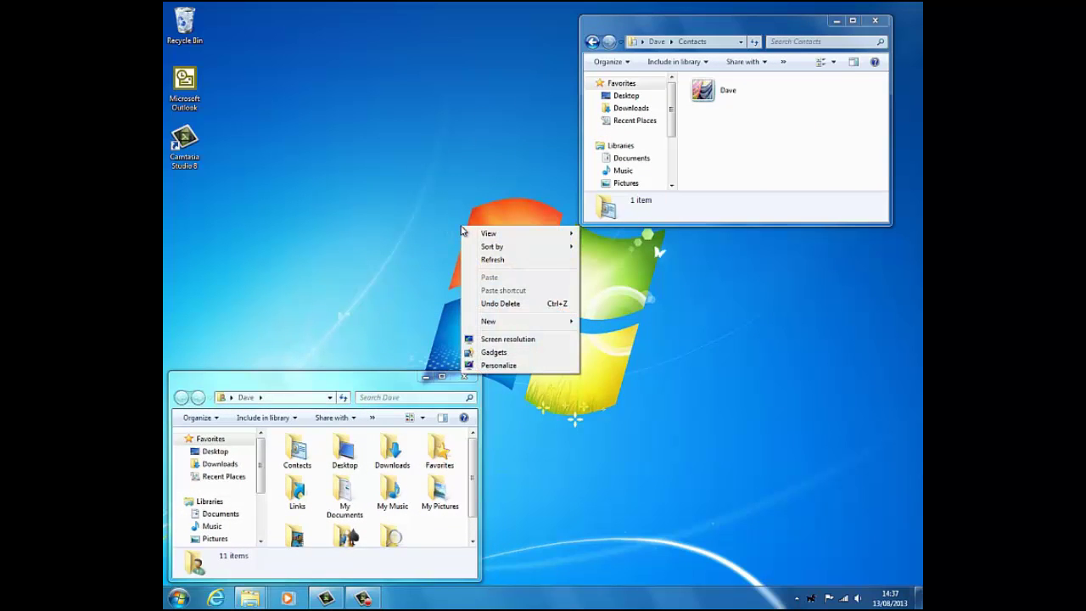
{"action": "left_click", "coordinate": [519, 341]}
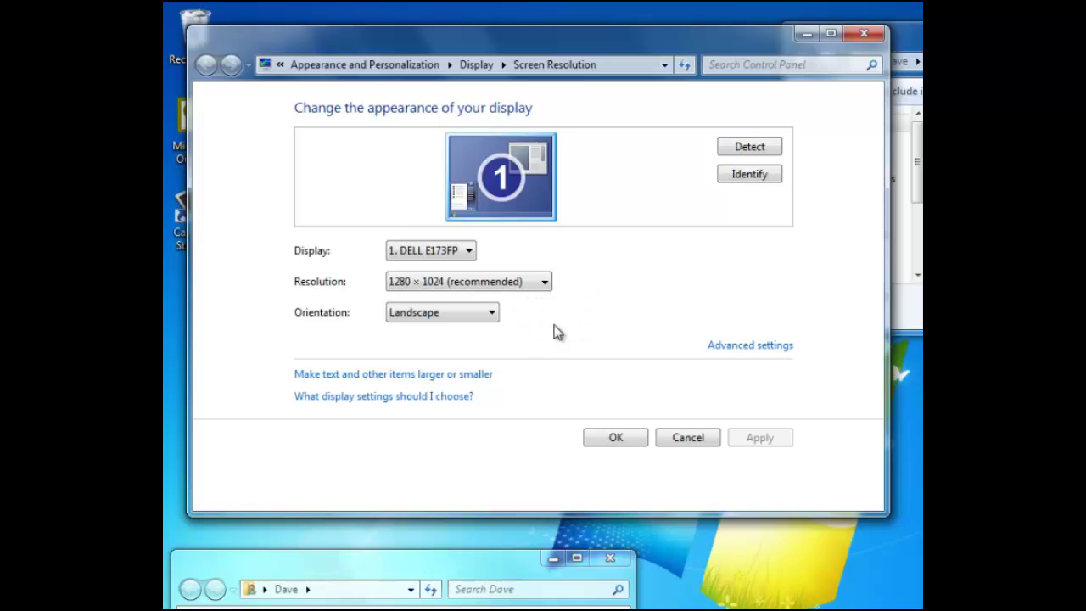
{"action": "left_click", "coordinate": [547, 285]}
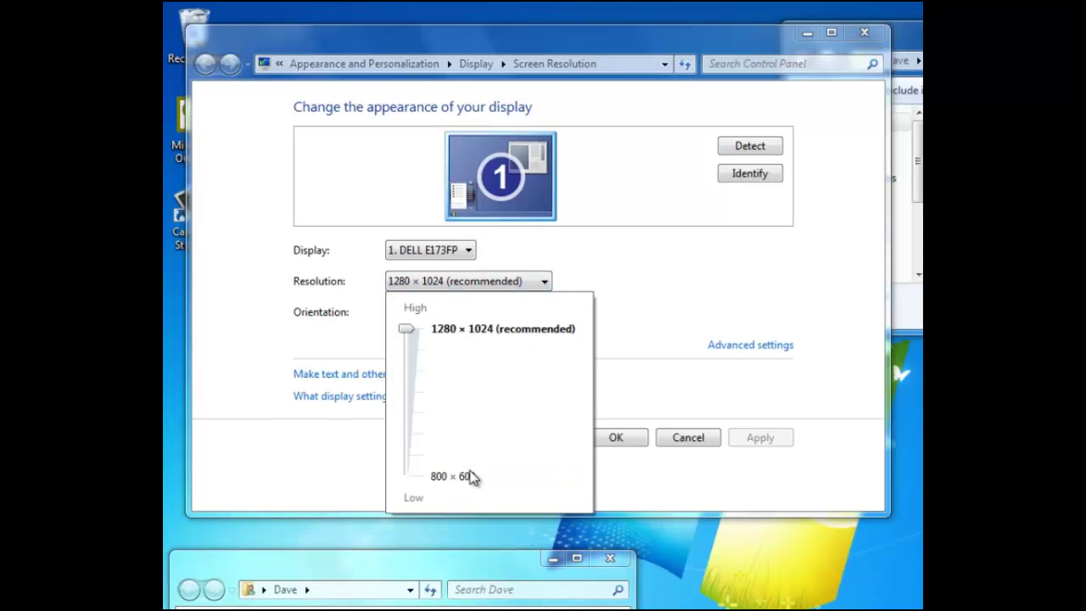
{"action": "left_click", "coordinate": [472, 481]}
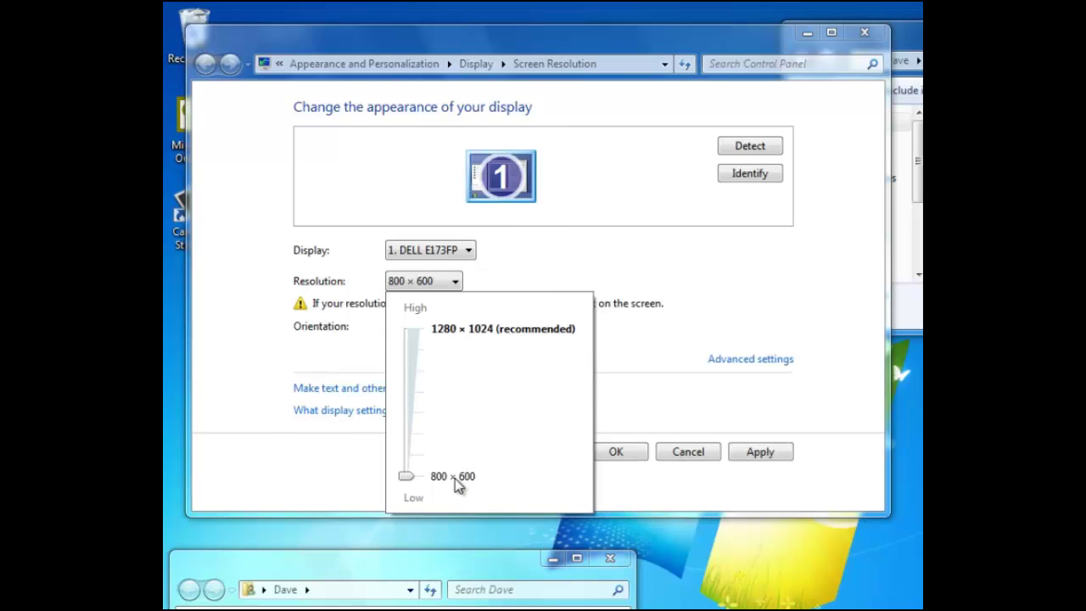
{"action": "left_click", "coordinate": [626, 397]}
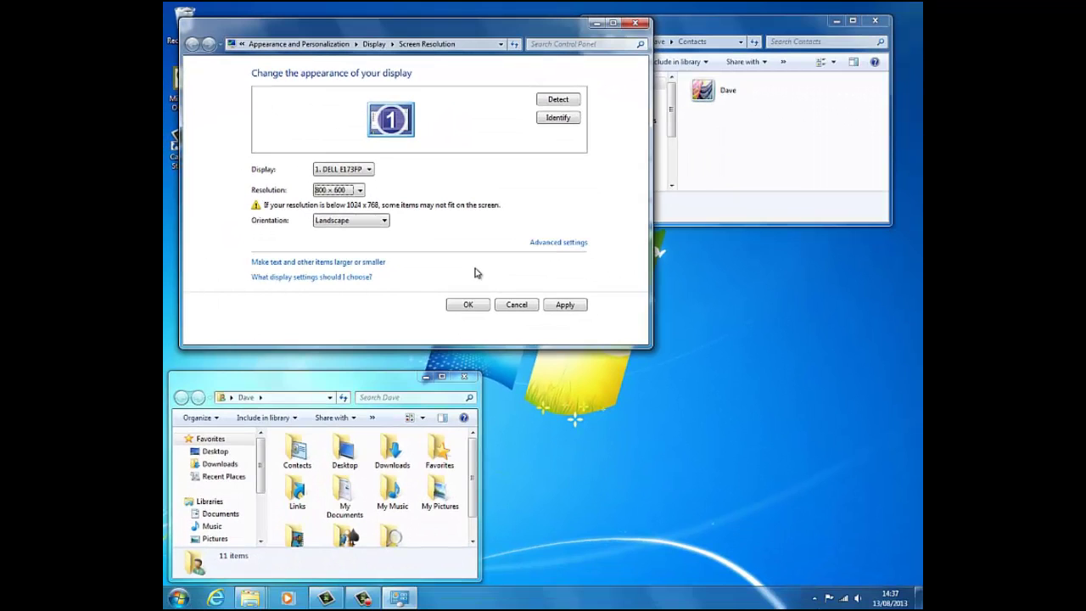
{"action": "left_click", "coordinate": [468, 305]}
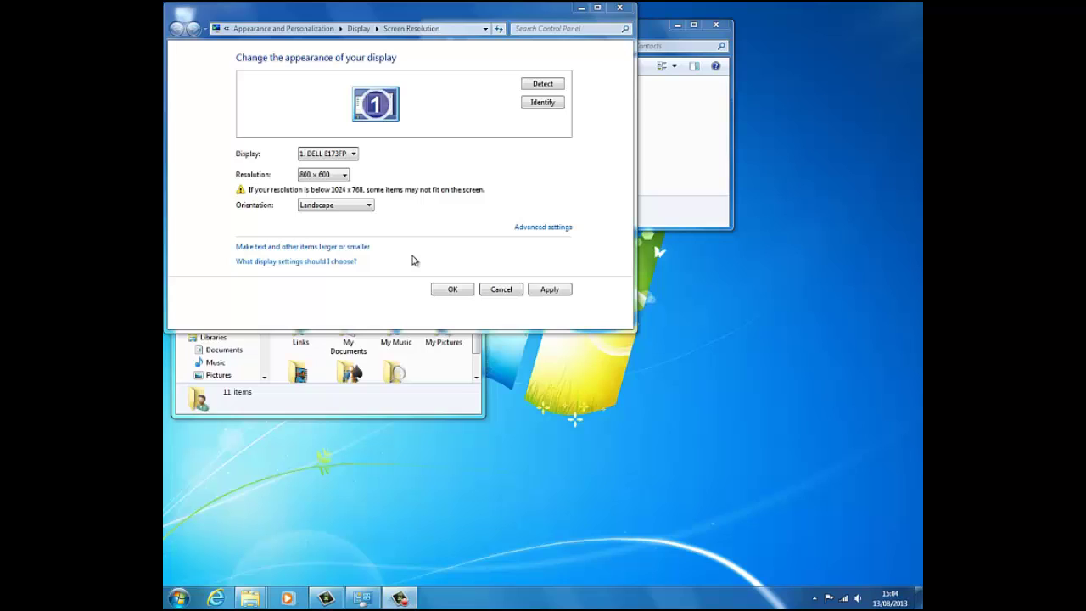
{"action": "left_click", "coordinate": [460, 292]}
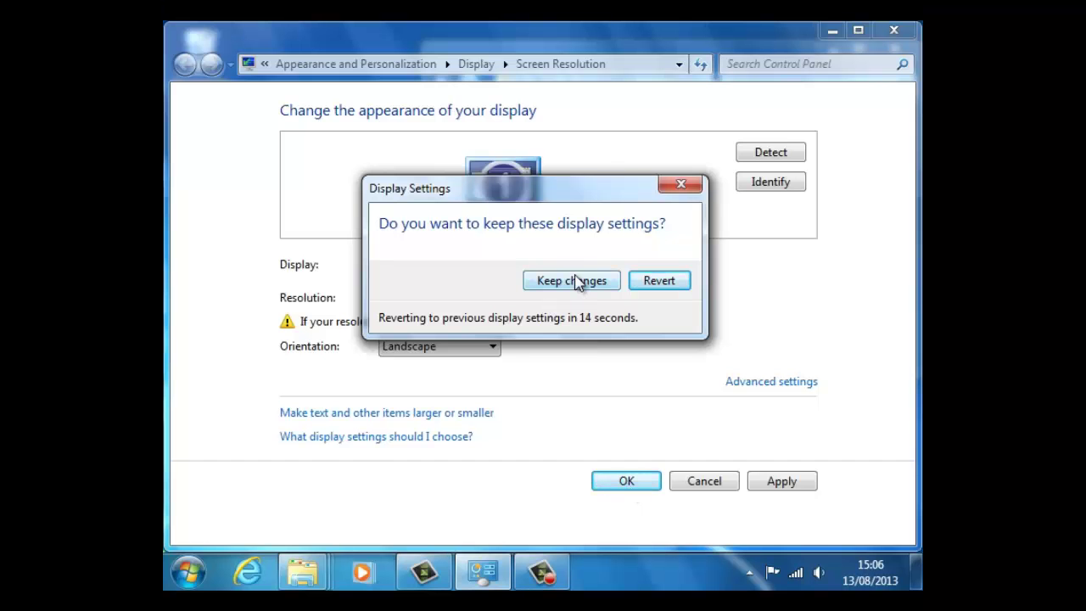
{"action": "left_click", "coordinate": [573, 281]}
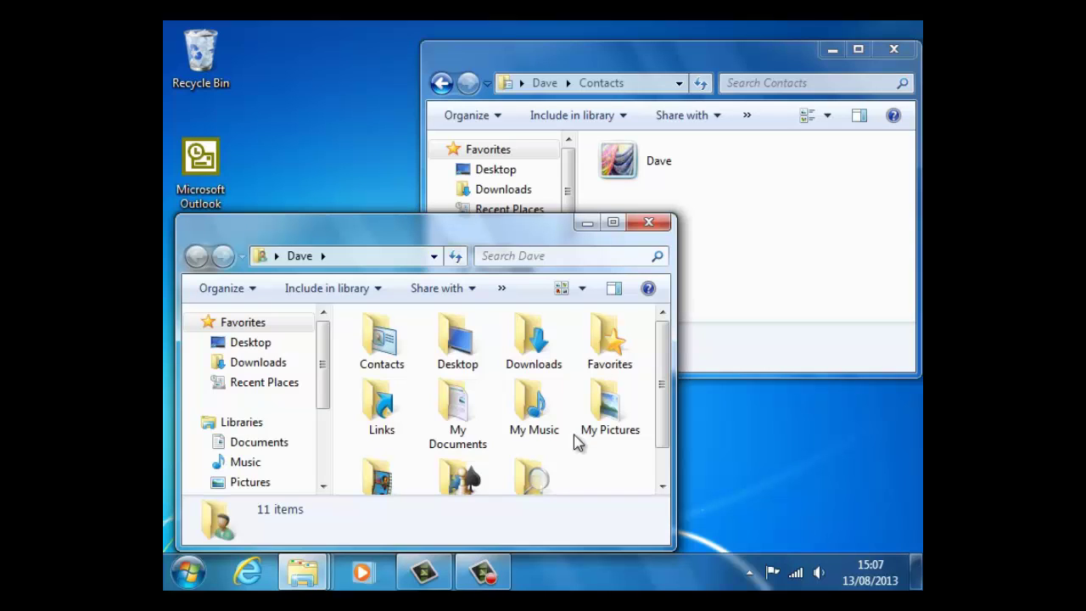
Change the screen resolution to 1280 × 800 and keep the new display settings
{"action": "right_click", "coordinate": [358, 109]}
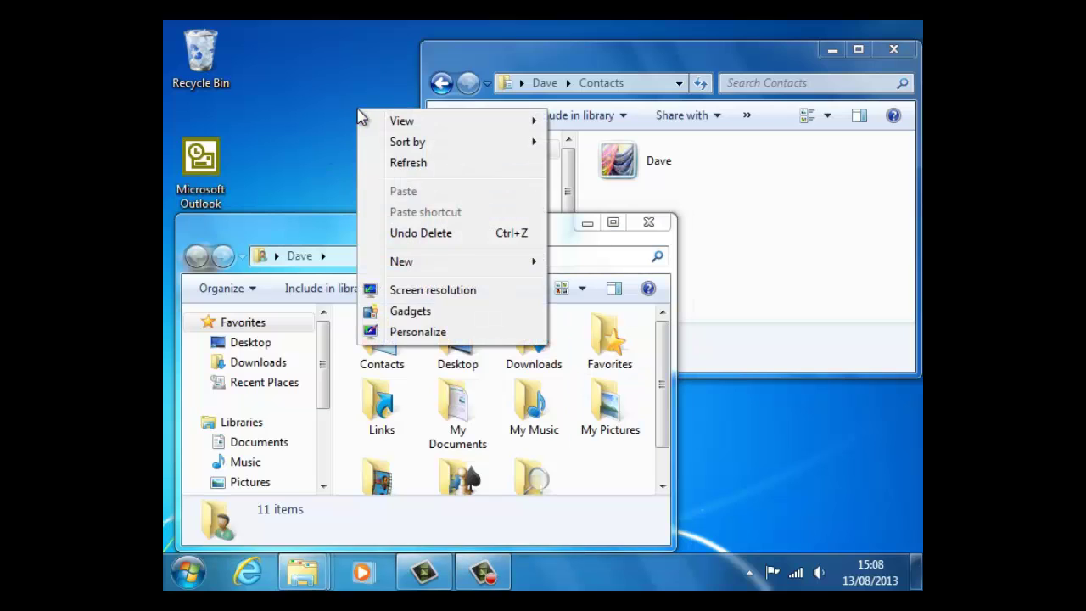
{"action": "left_click", "coordinate": [422, 291]}
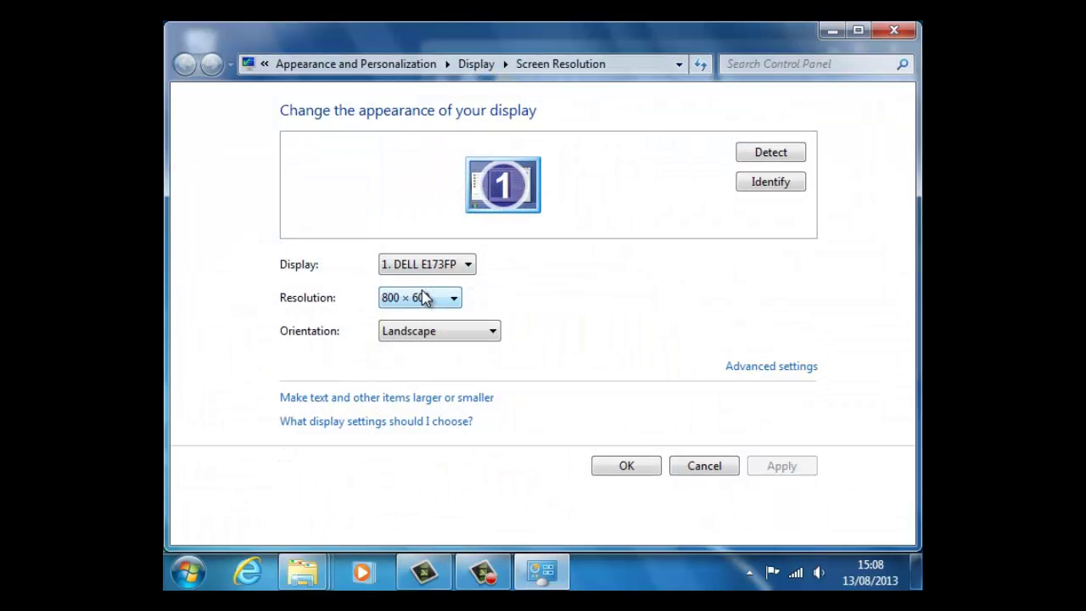
{"action": "left_click", "coordinate": [456, 300]}
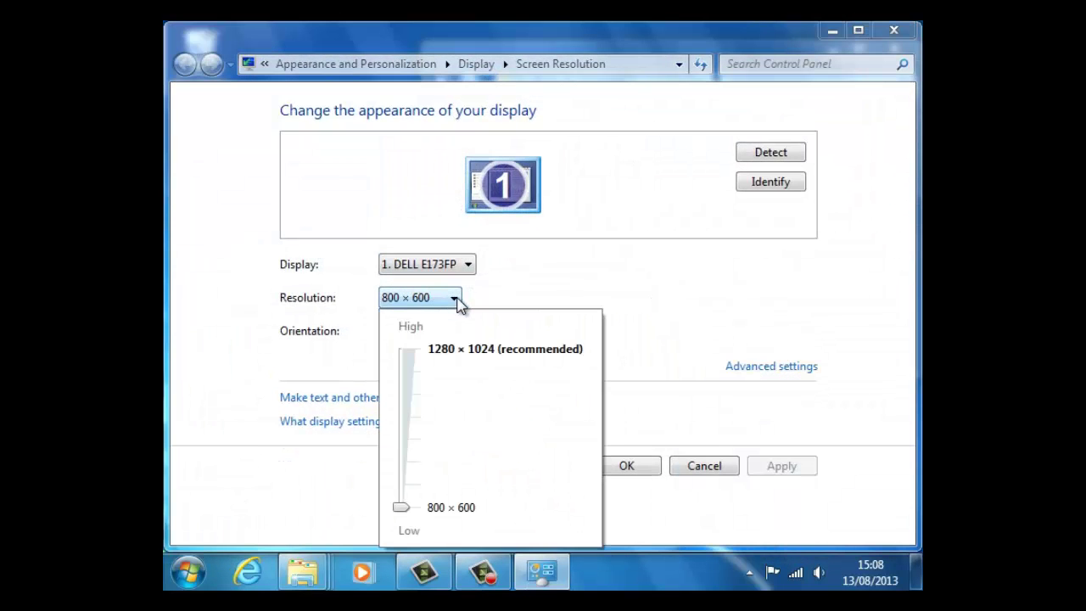
{"action": "left_click", "coordinate": [410, 395]}
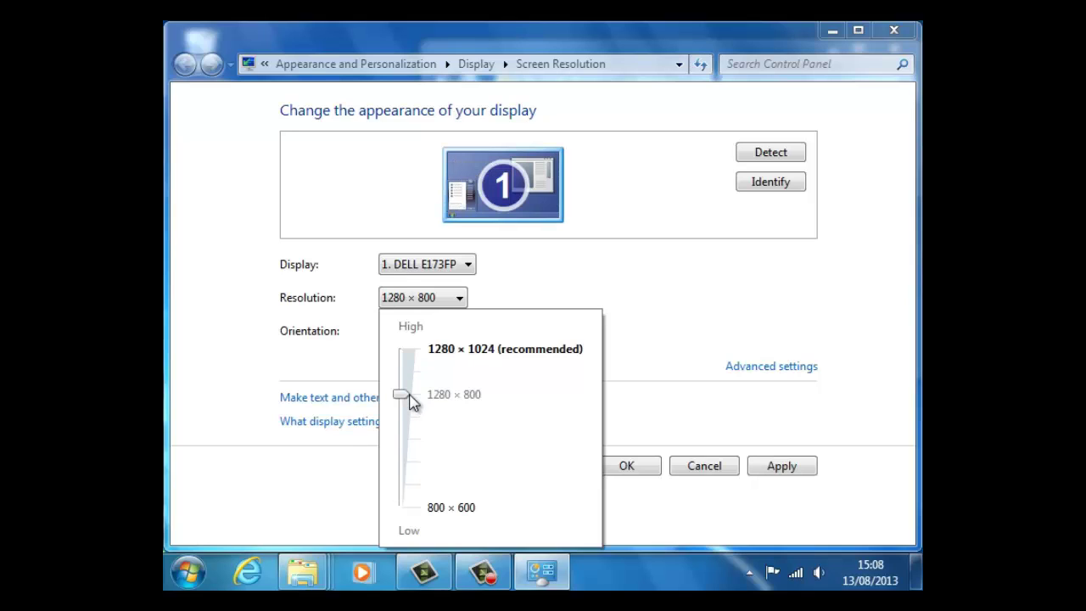
{"action": "left_click", "coordinate": [630, 471]}
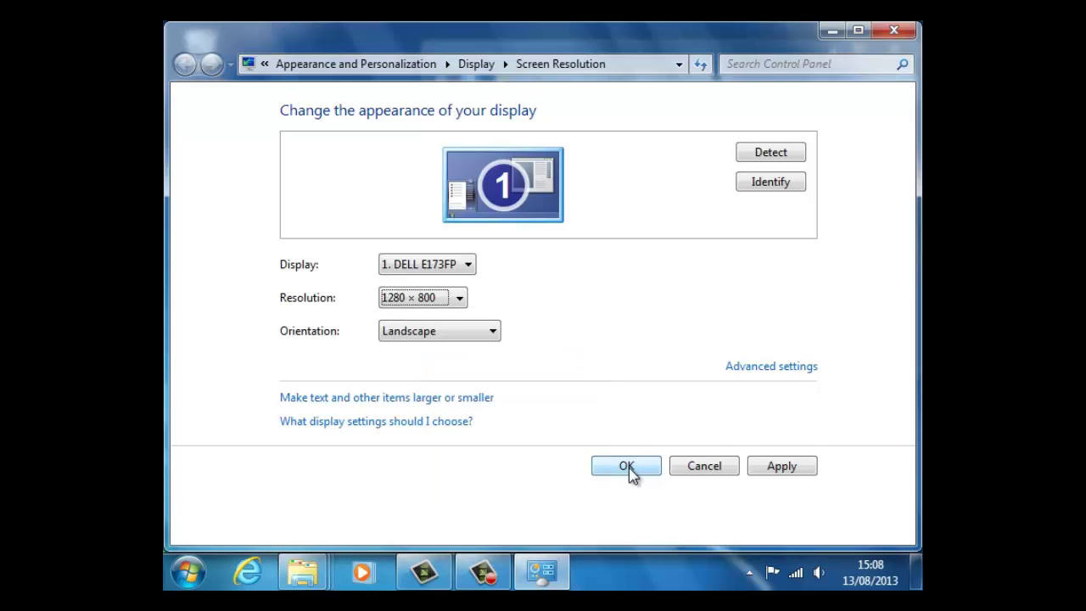
{"action": "left_click", "coordinate": [629, 469]}
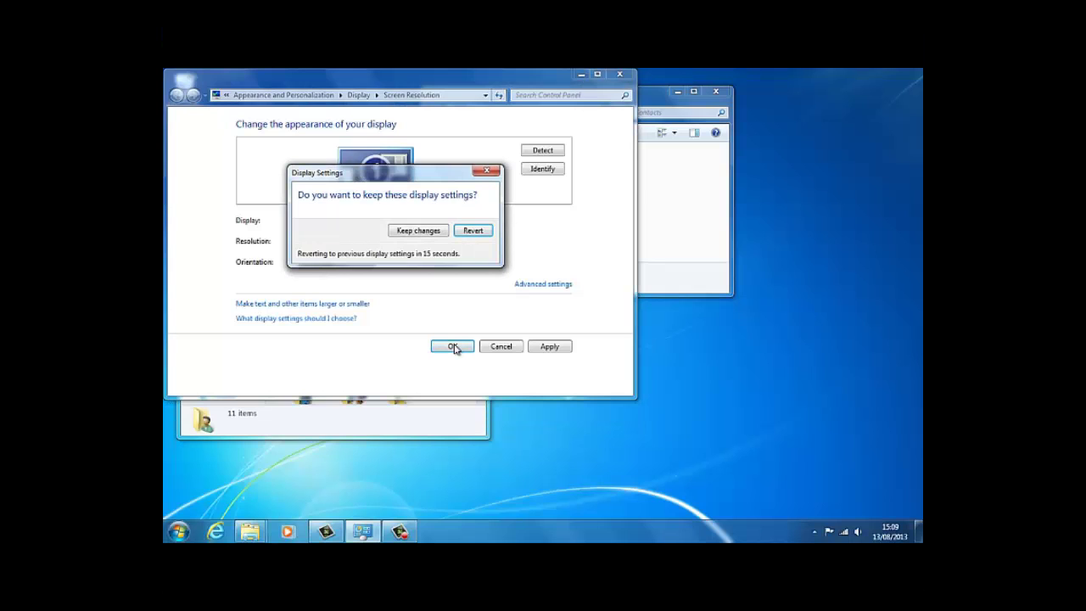
{"action": "left_click", "coordinate": [434, 233]}
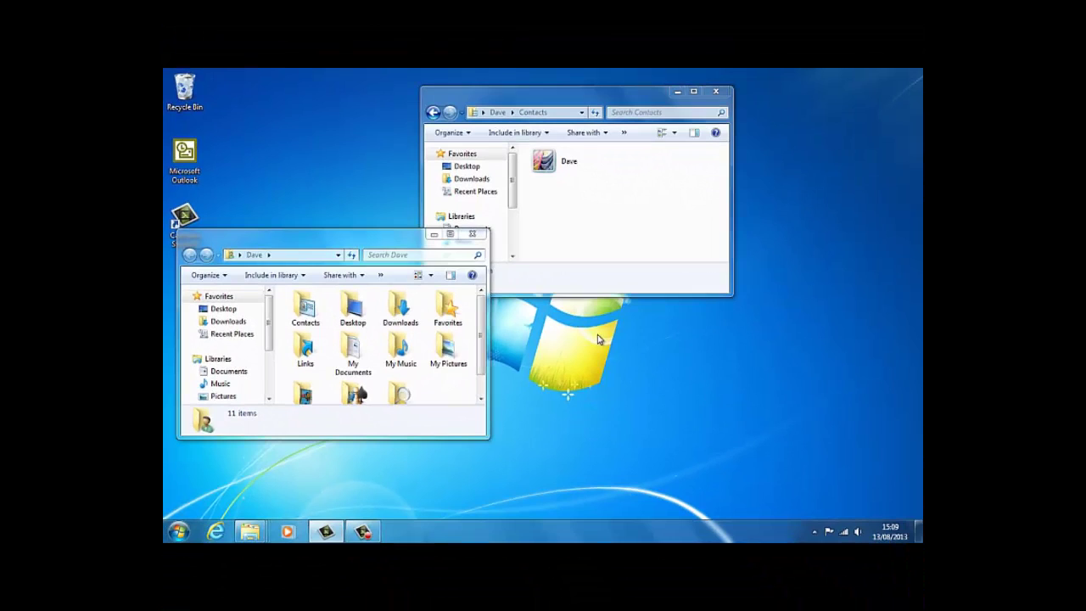
Set the screen resolution to the recommended 1280 × 1024, keep the change, and close the user's personal folder window
{"action": "right_click", "coordinate": [559, 317]}
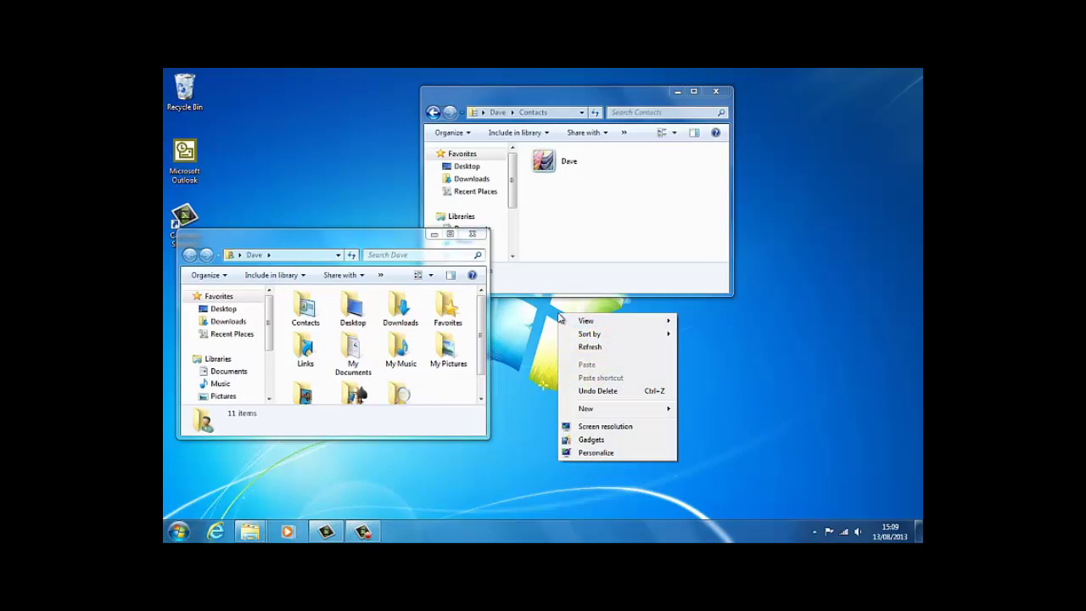
{"action": "left_click", "coordinate": [599, 428]}
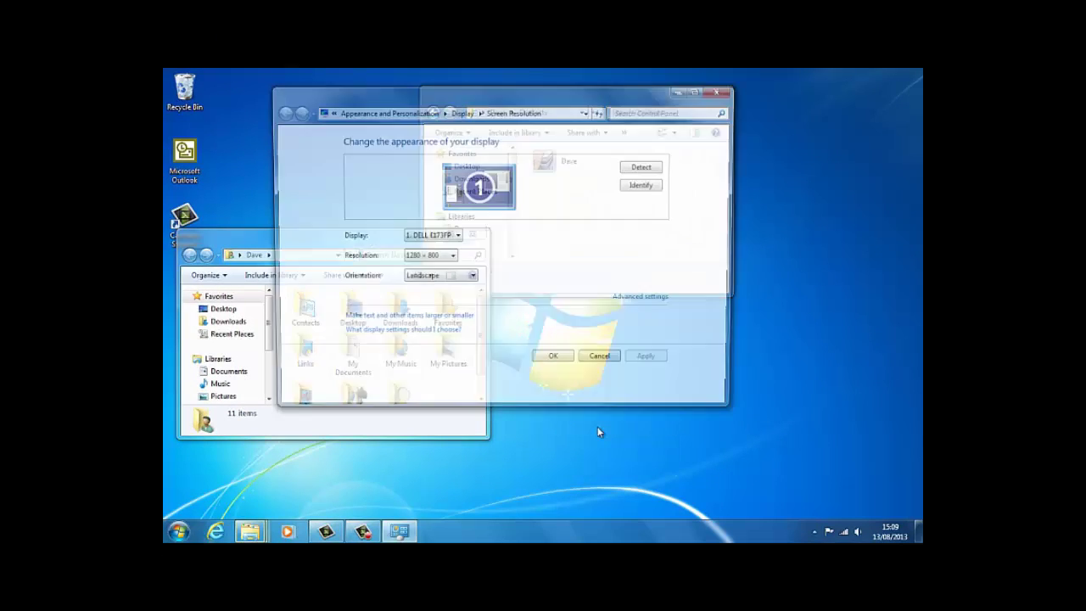
{"action": "left_click", "coordinate": [449, 258]}
{"action": "left_click", "coordinate": [462, 292]}
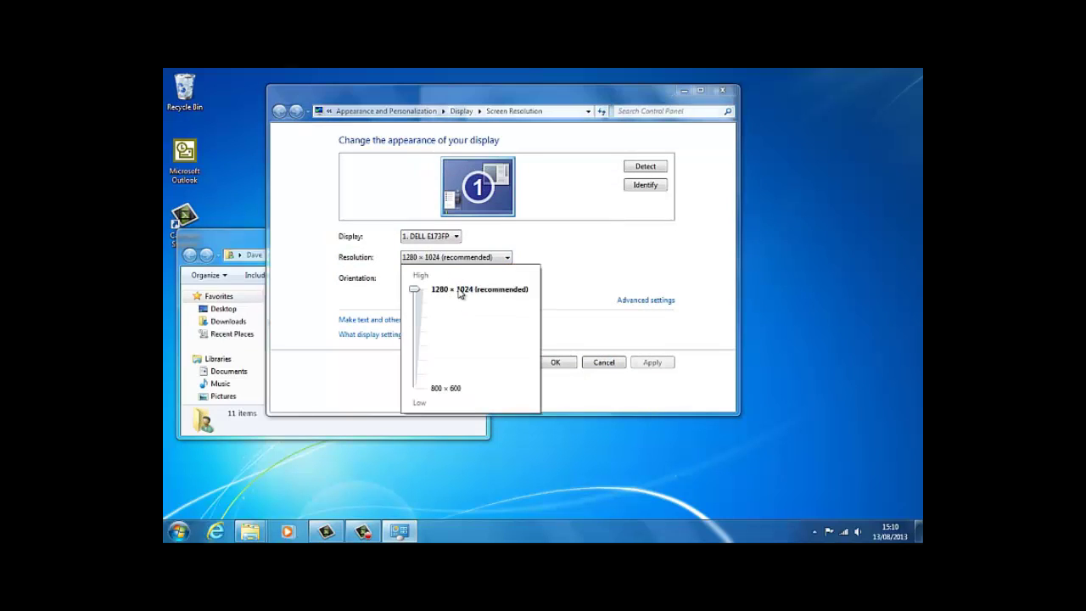
{"action": "left_click", "coordinate": [556, 365]}
{"action": "left_click", "coordinate": [556, 363]}
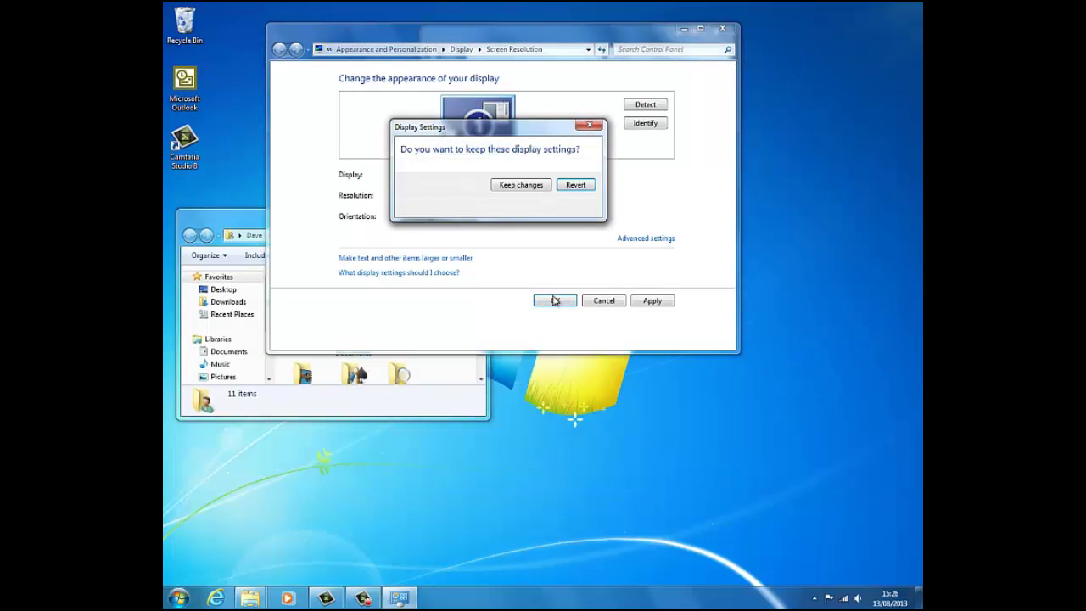
{"action": "left_click", "coordinate": [517, 184]}
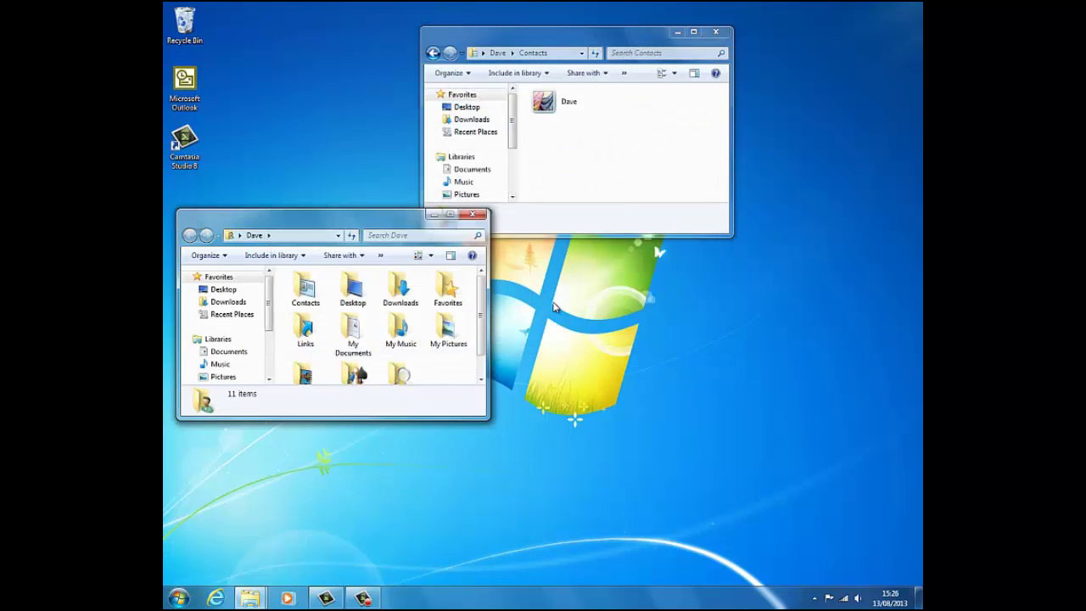
{"action": "left_click", "coordinate": [471, 213]}
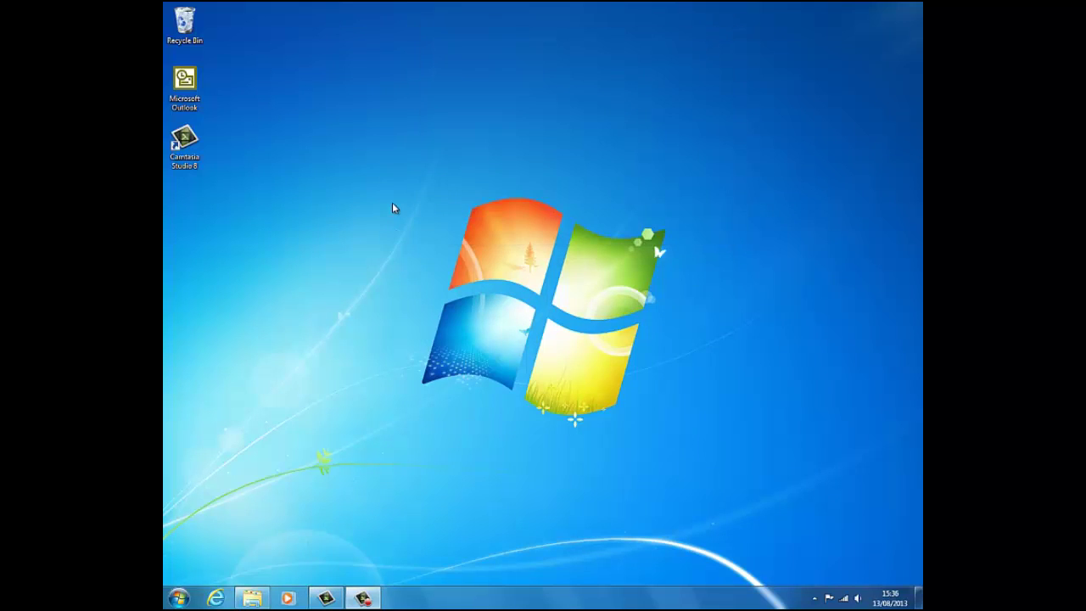
In the screen resolution settings, preview the Portrait orientation and return the selection to Landscape without applying it
{"action": "right_click", "coordinate": [393, 205]}
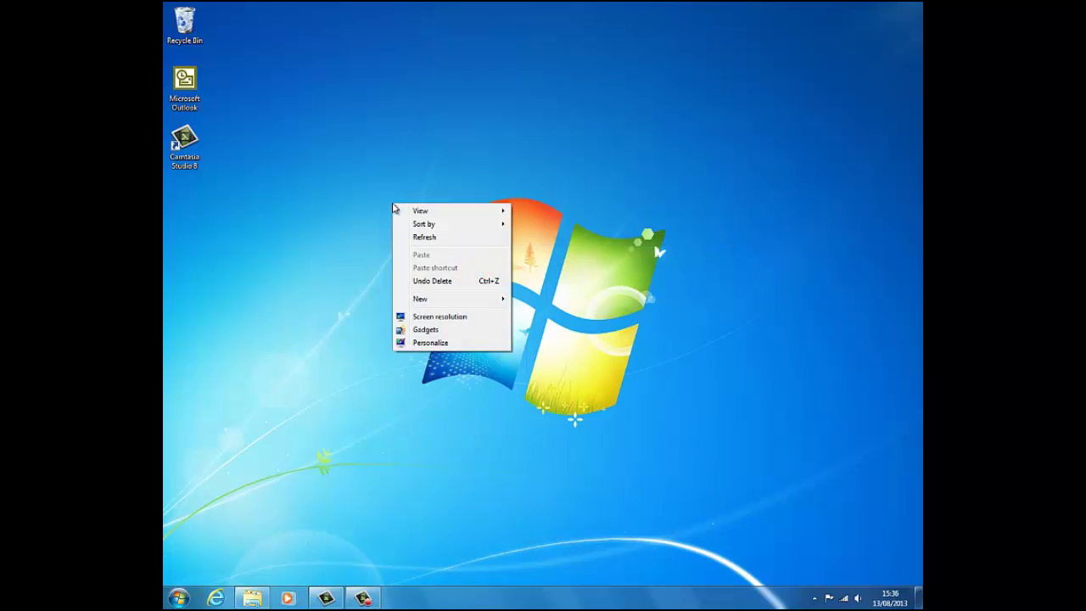
{"action": "left_click", "coordinate": [438, 319]}
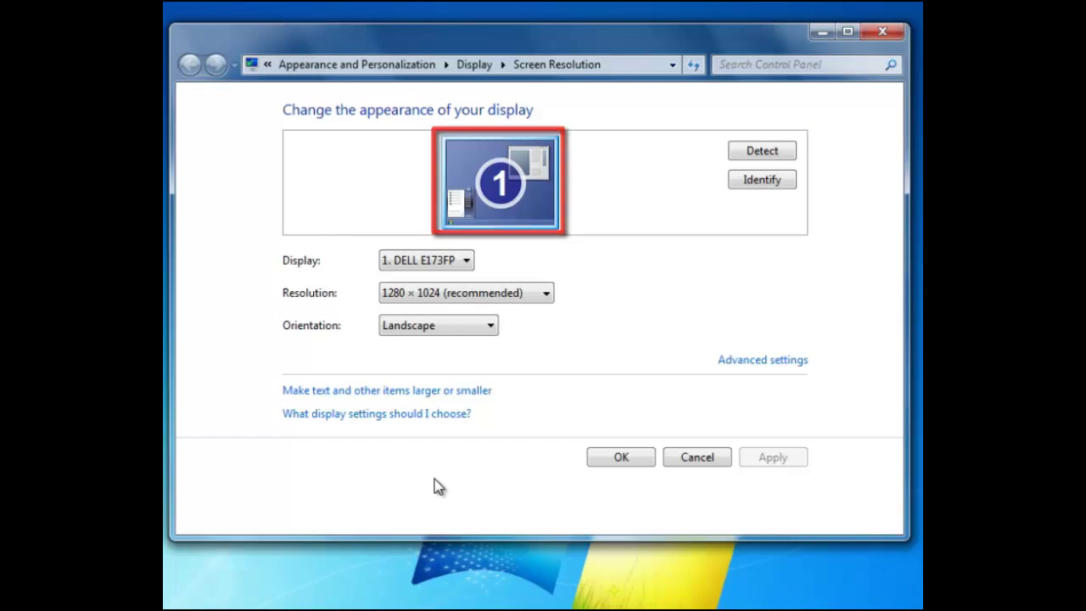
{"action": "left_click", "coordinate": [488, 328]}
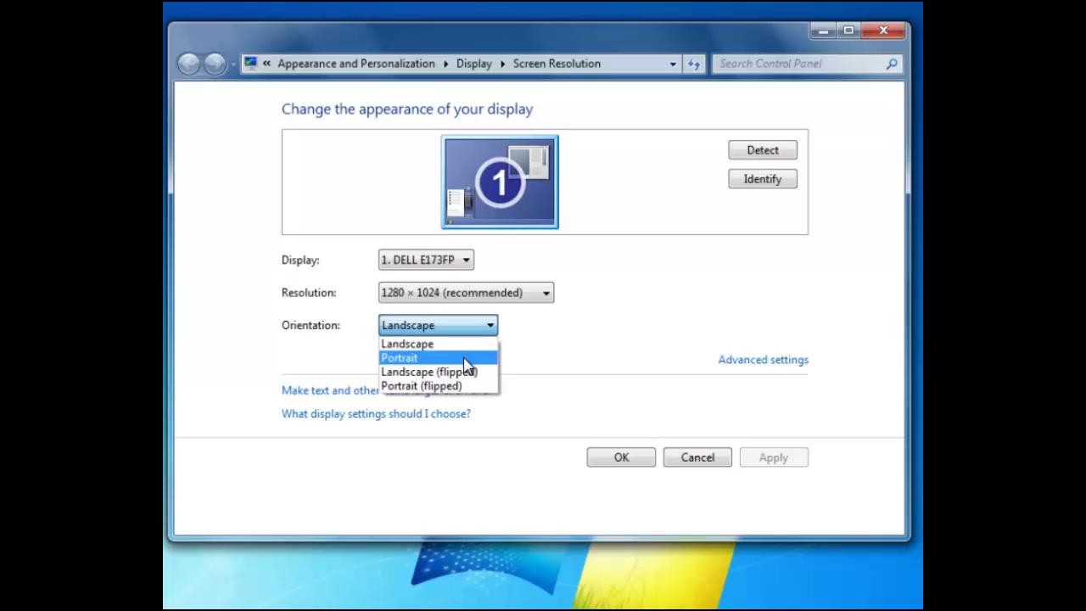
{"action": "left_click", "coordinate": [465, 359]}
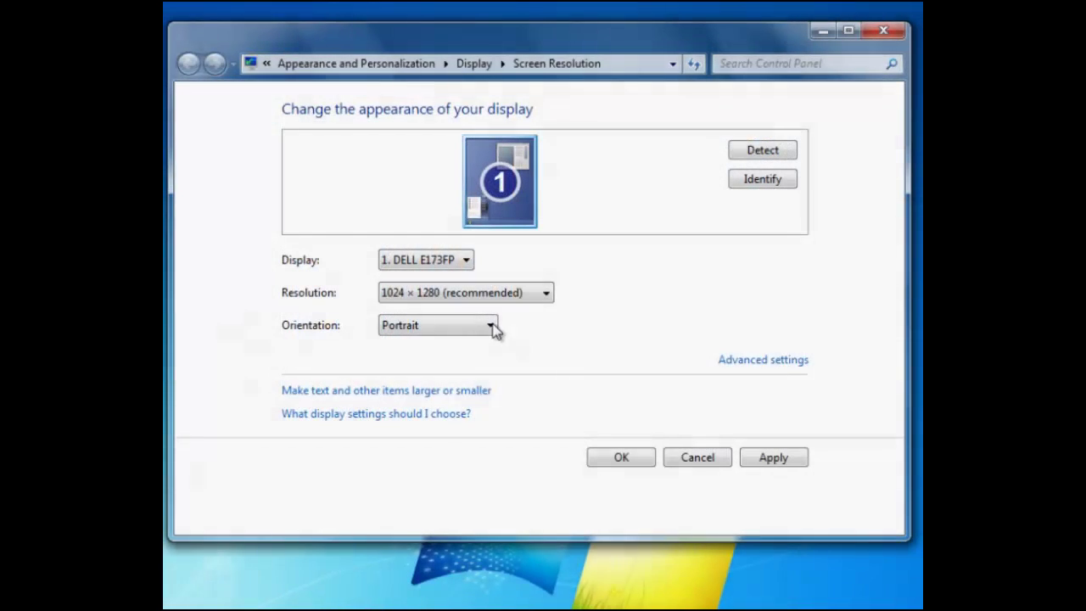
{"action": "left_click", "coordinate": [491, 326]}
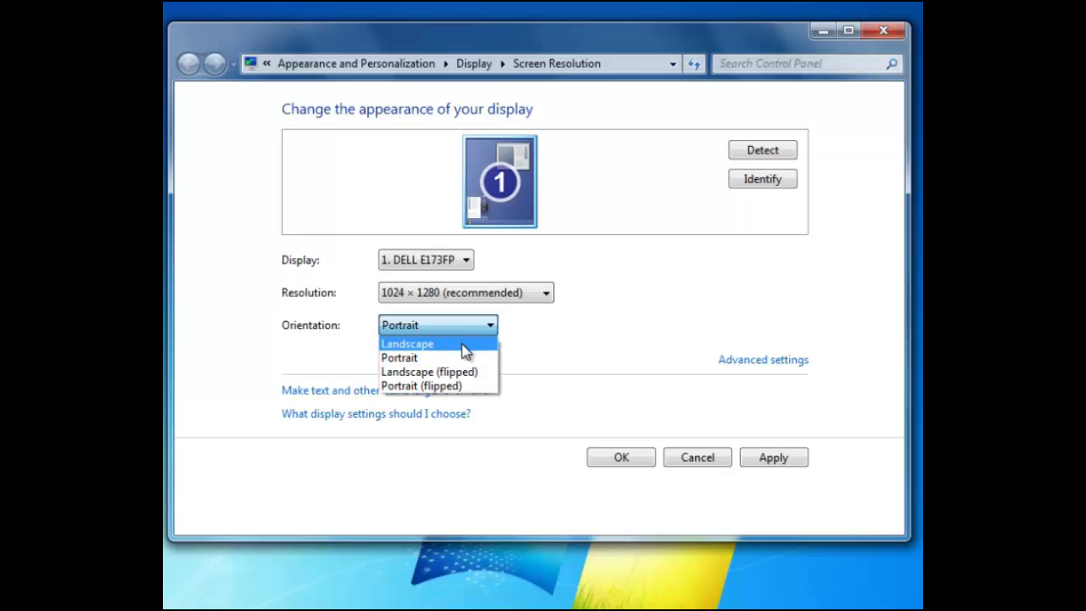
{"action": "left_click", "coordinate": [466, 343]}
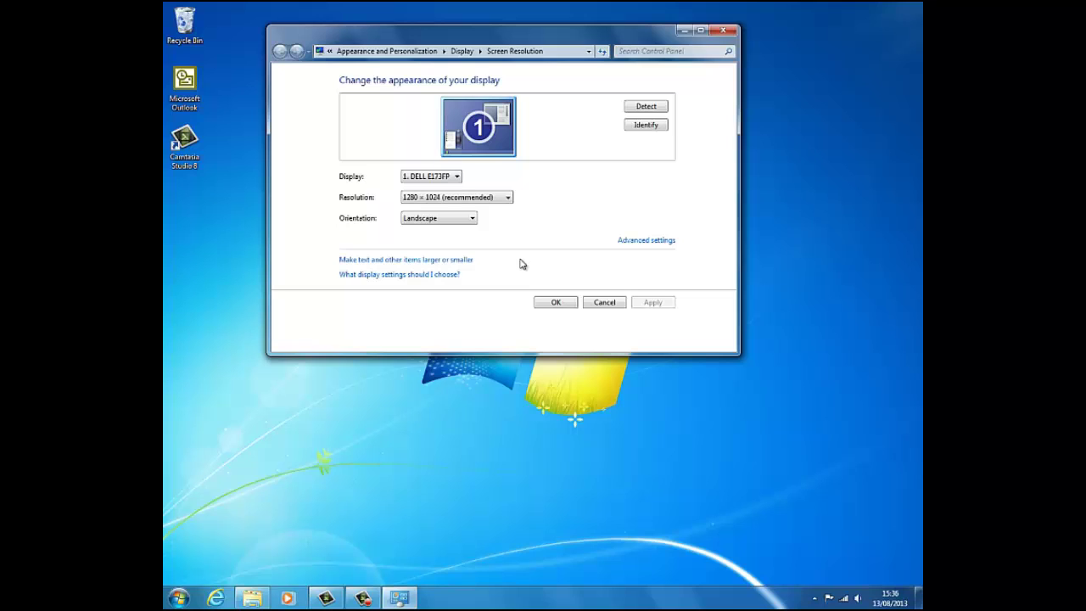
Identify the connected display by its on-screen number and close the screen resolution settings
{"action": "left_click", "coordinate": [647, 126]}
{"action": "left_click", "coordinate": [724, 31]}
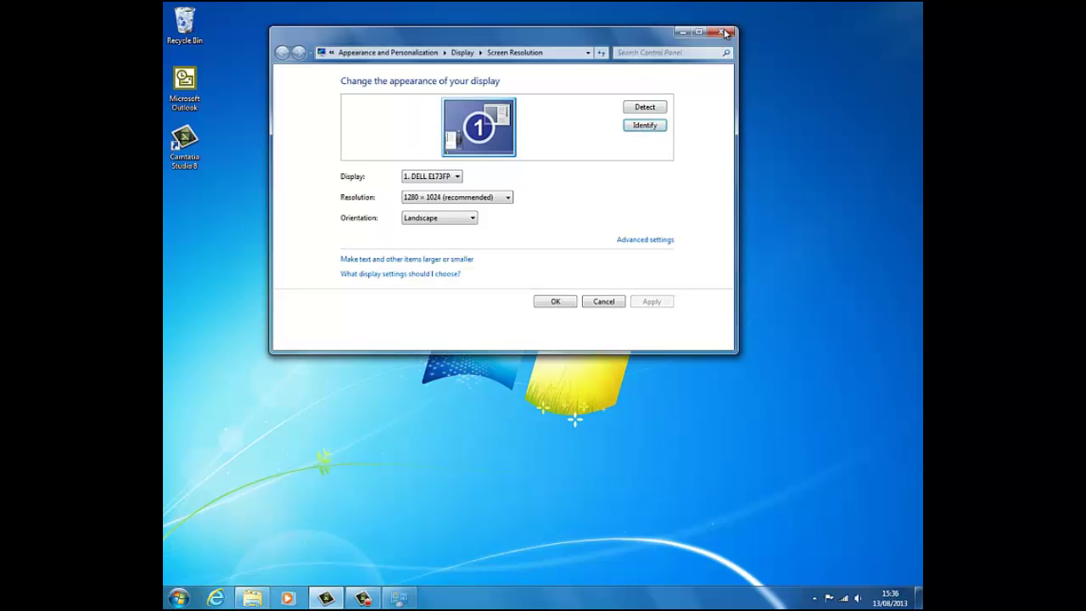
Open the desktop's personalization settings, browse the alternative icons for the Computer desktop icon, and cancel without changing anything
{"action": "right_click", "coordinate": [374, 179]}
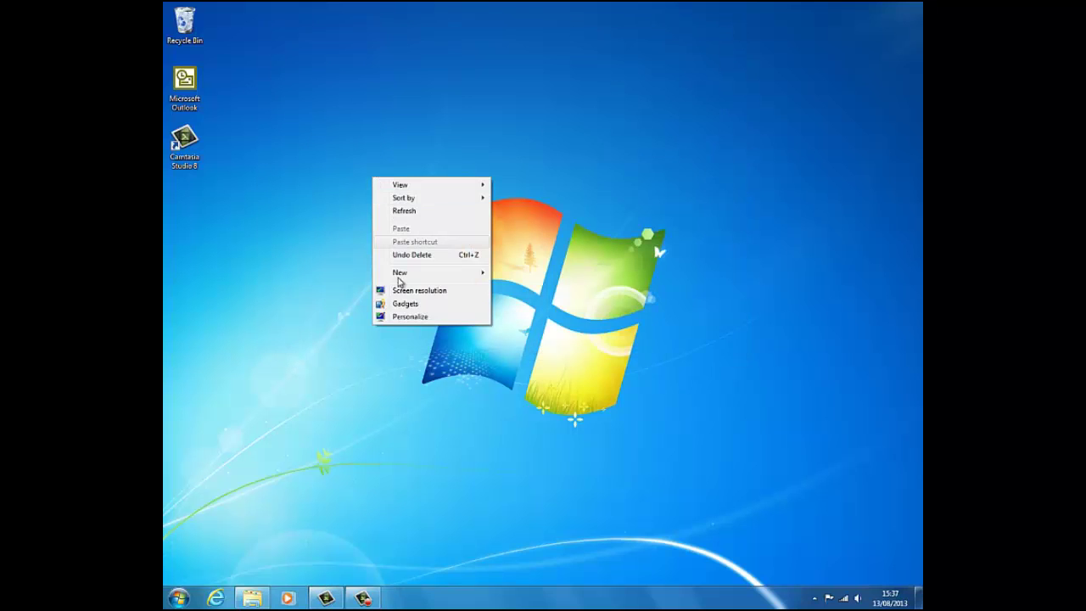
{"action": "left_click", "coordinate": [416, 317]}
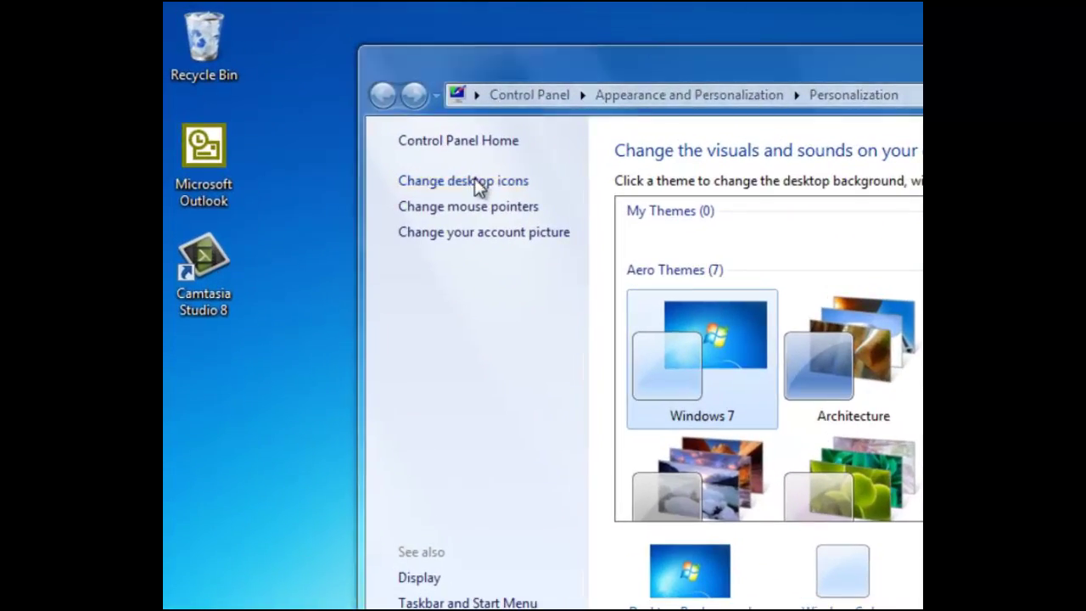
{"action": "left_click", "coordinate": [446, 161]}
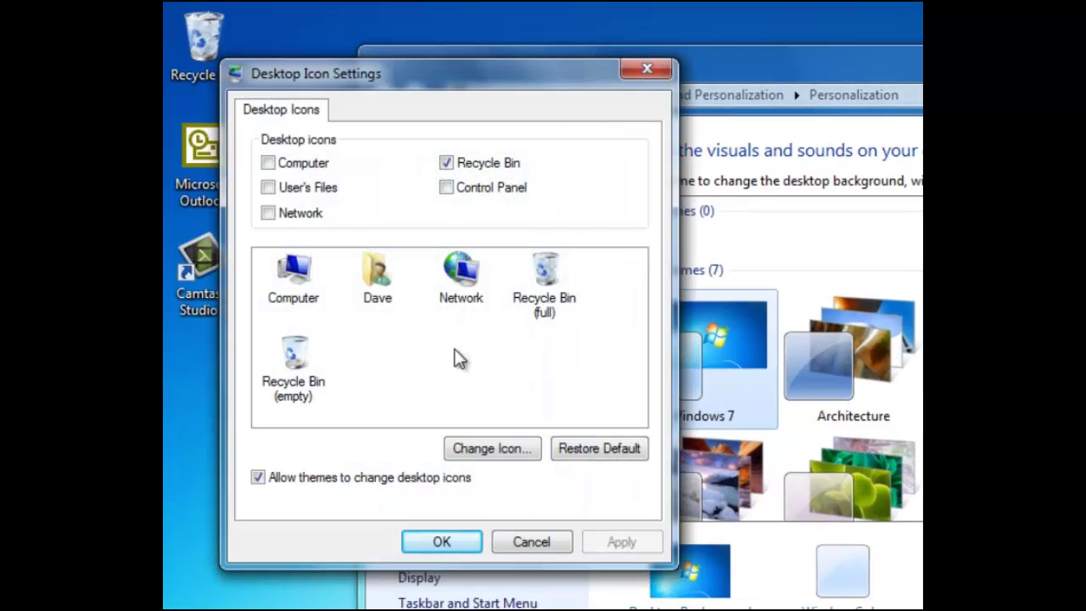
{"action": "left_click", "coordinate": [508, 447]}
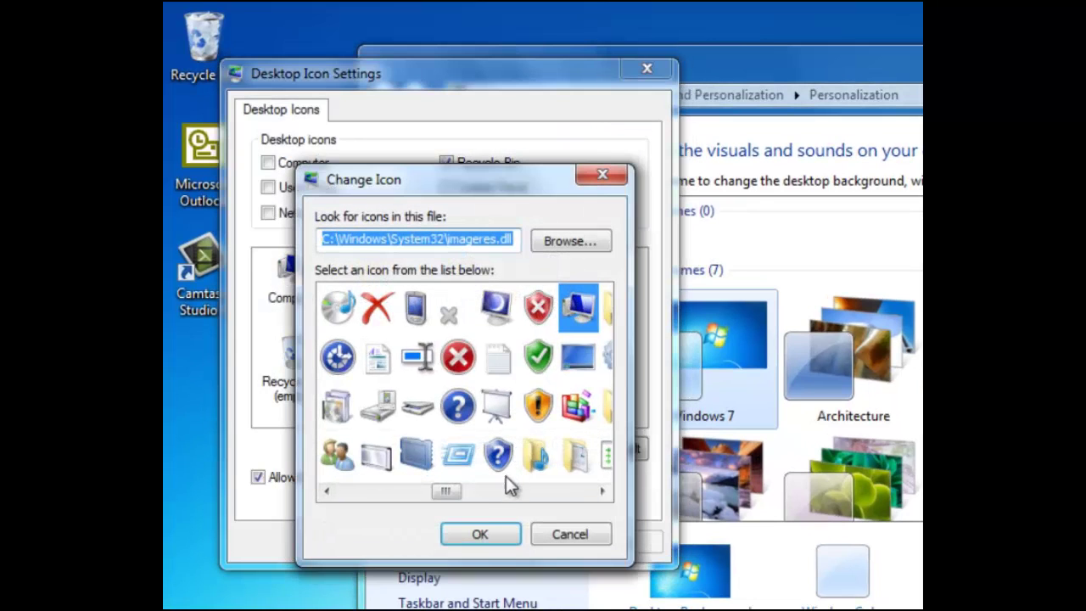
{"action": "left_click_drag", "start_coordinate": [443, 493], "coordinate": [365, 499]}
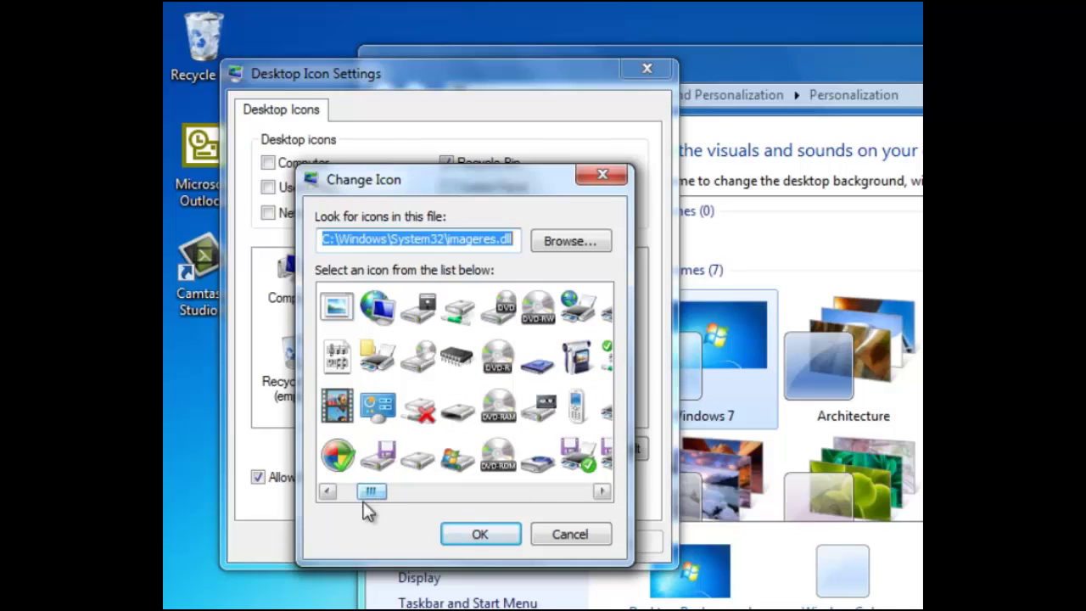
{"action": "left_click", "coordinate": [556, 533]}
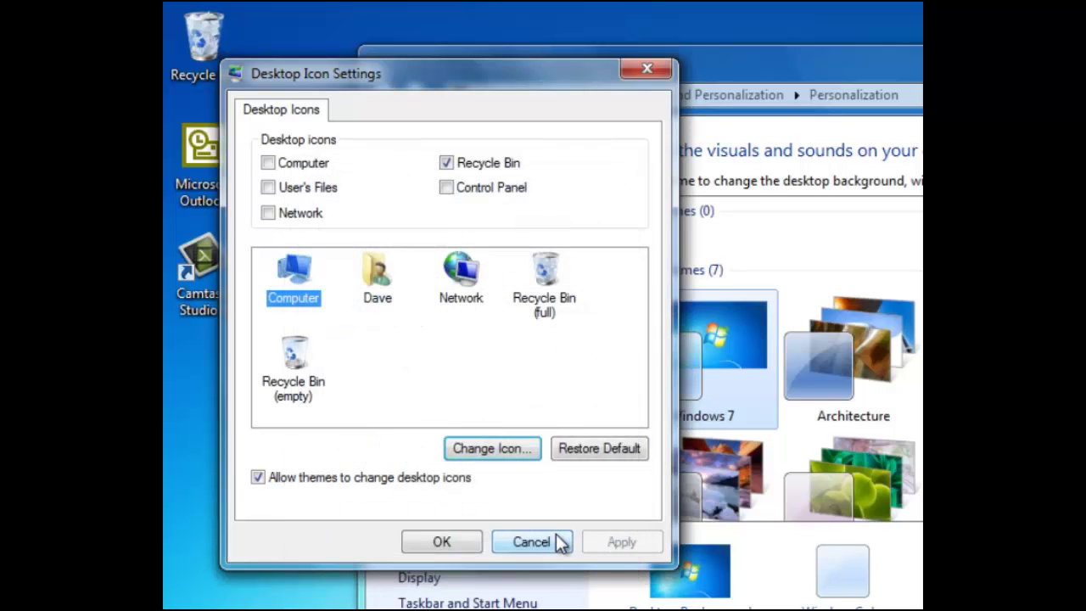
{"action": "left_click", "coordinate": [514, 544]}
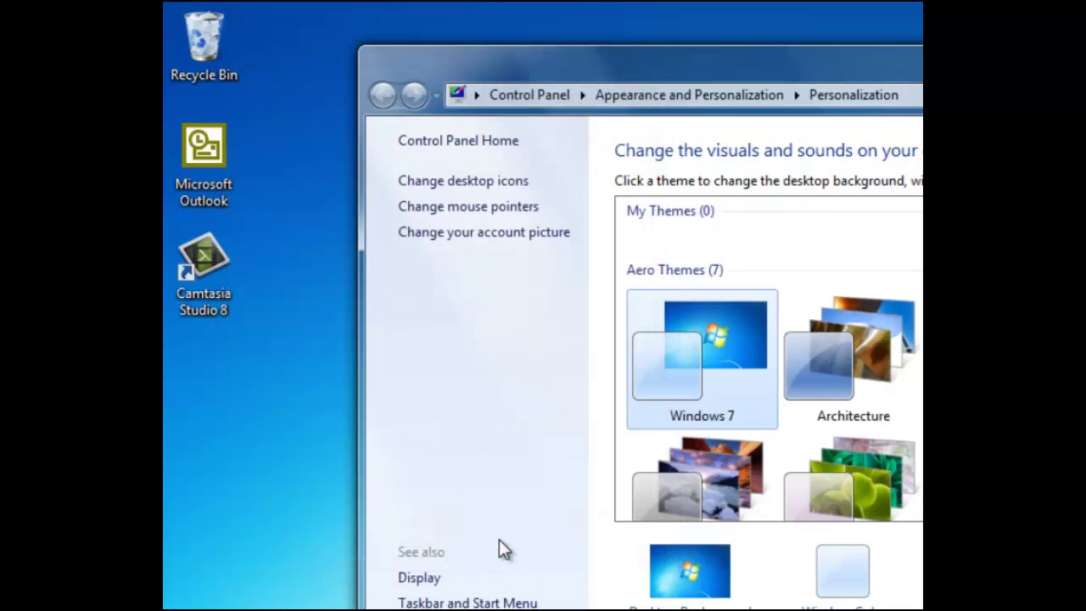
Look through the mouse pointers in the current scheme and the available account pictures without changing either
{"action": "left_click", "coordinate": [513, 206]}
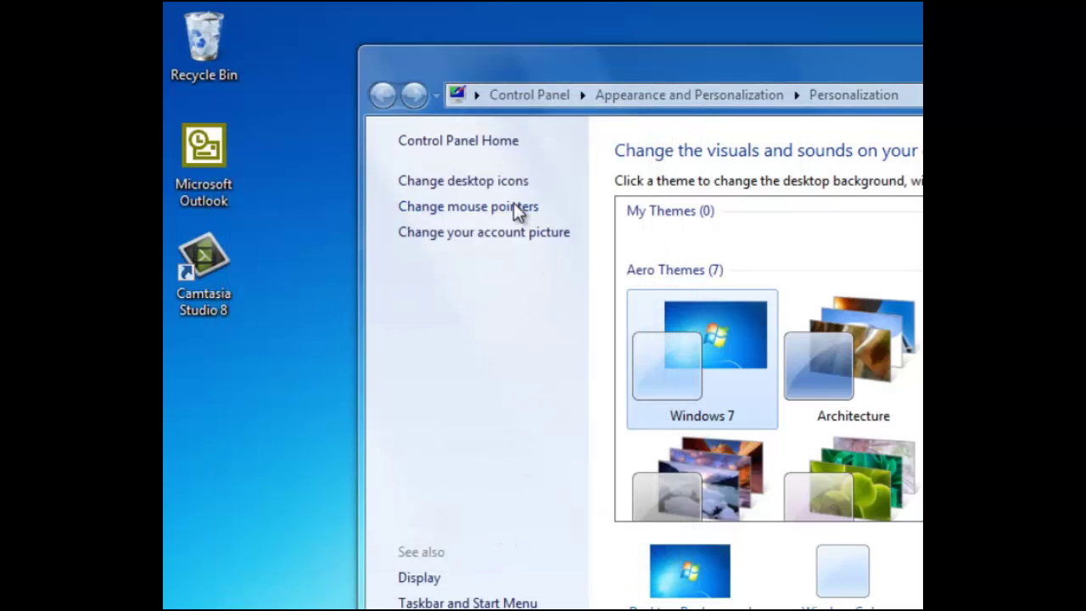
{"action": "left_click_drag", "start_coordinate": [670, 335], "coordinate": [670, 453]}
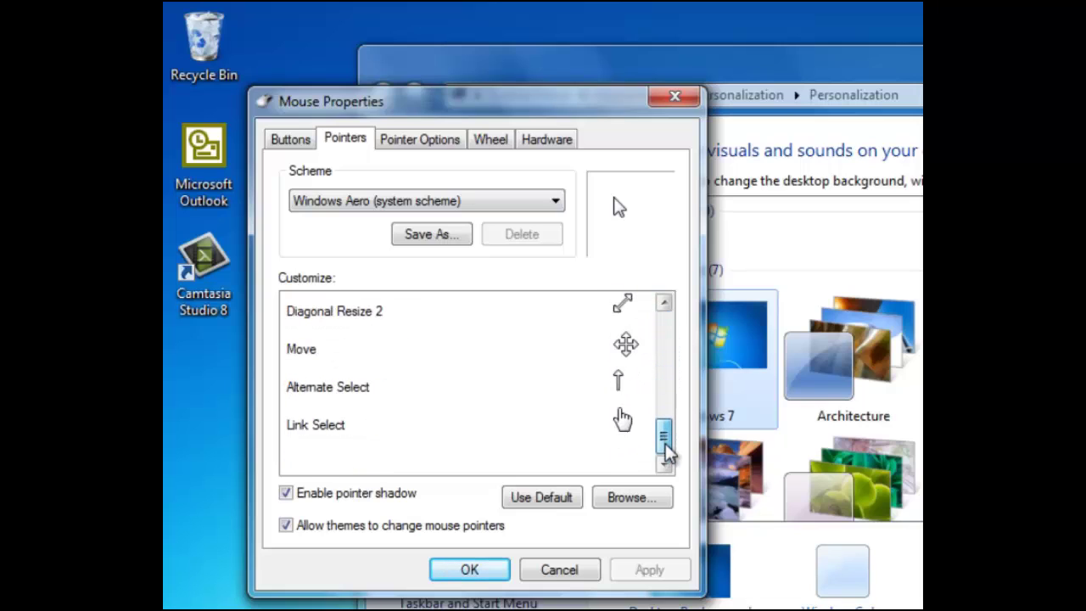
{"action": "left_click", "coordinate": [570, 573]}
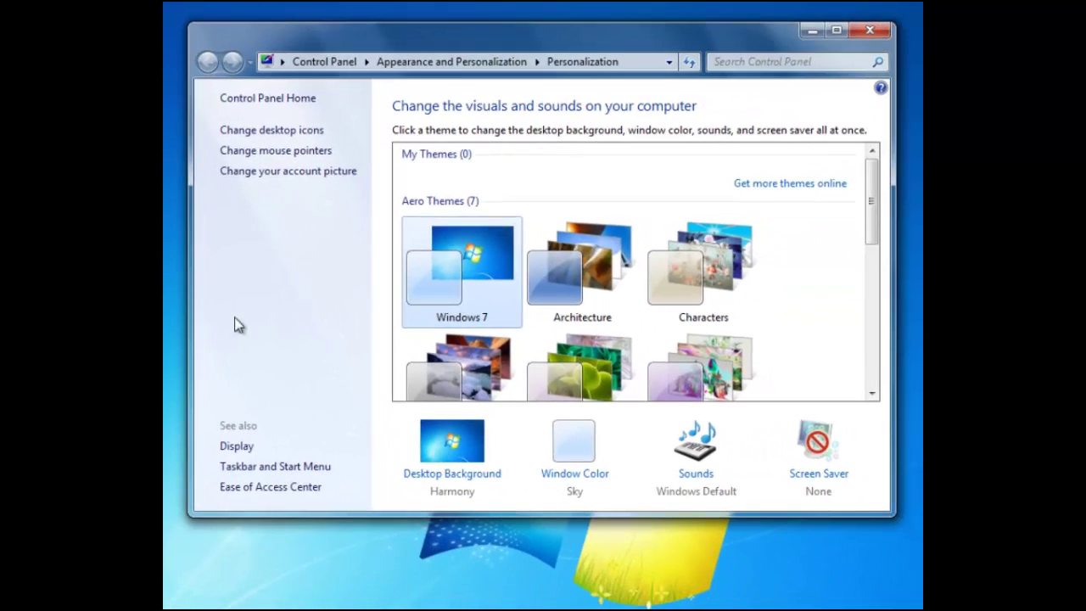
{"action": "left_click", "coordinate": [289, 172]}
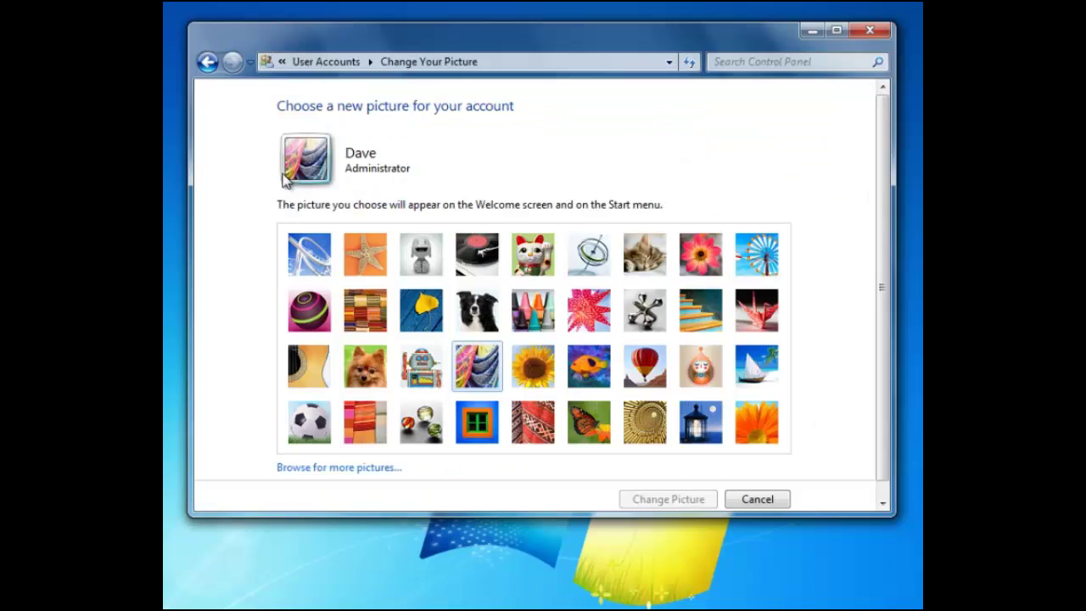
{"action": "left_click", "coordinate": [208, 62]}
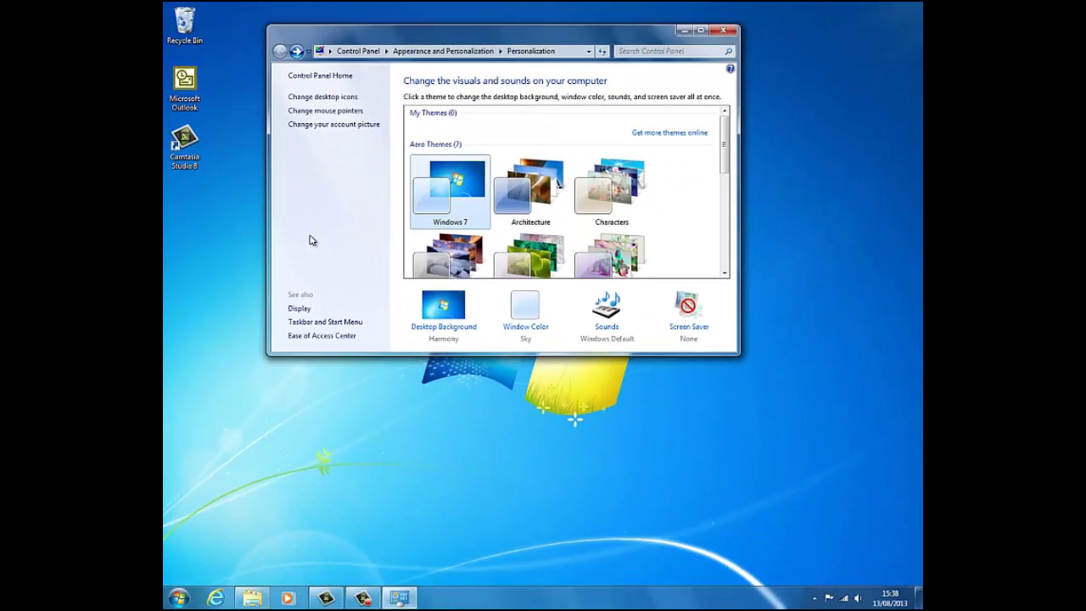
Select the 3D Text screen saver and preview it full screen
{"action": "left_click", "coordinate": [688, 308]}
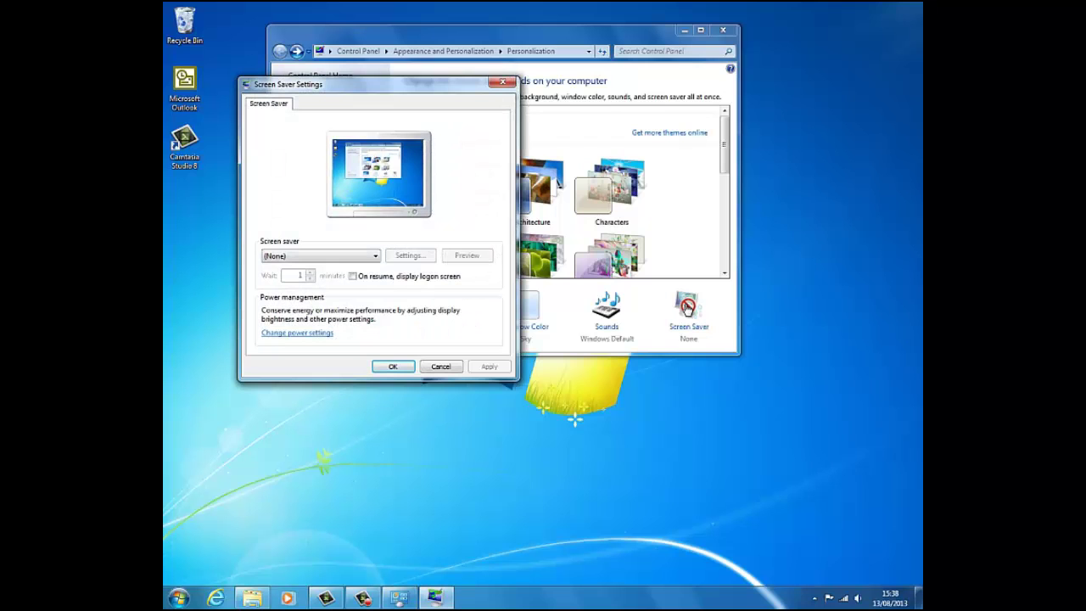
{"action": "left_click", "coordinate": [376, 257]}
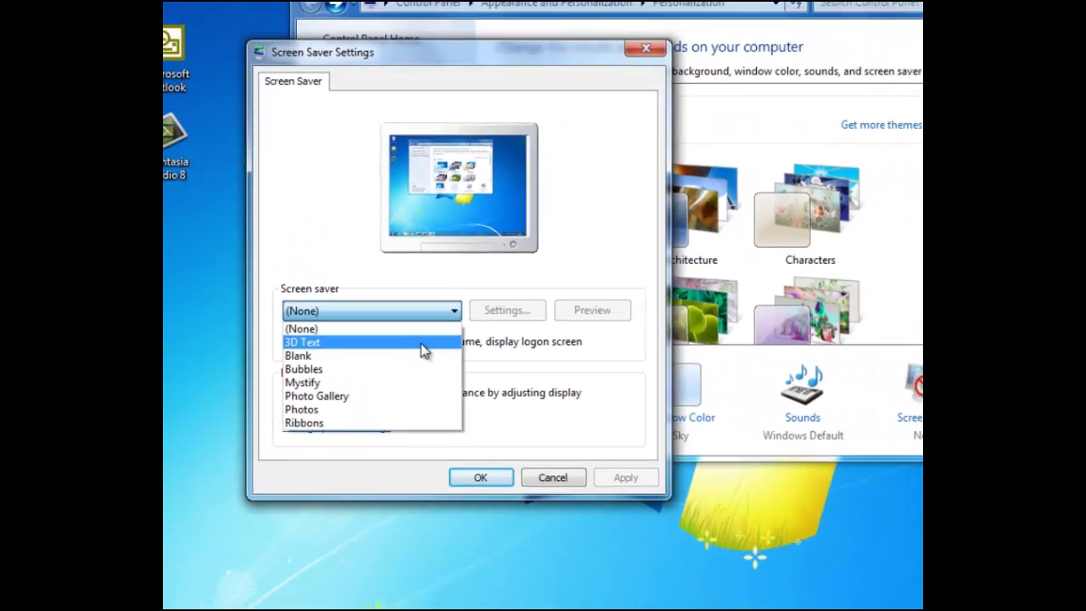
{"action": "left_click", "coordinate": [424, 345]}
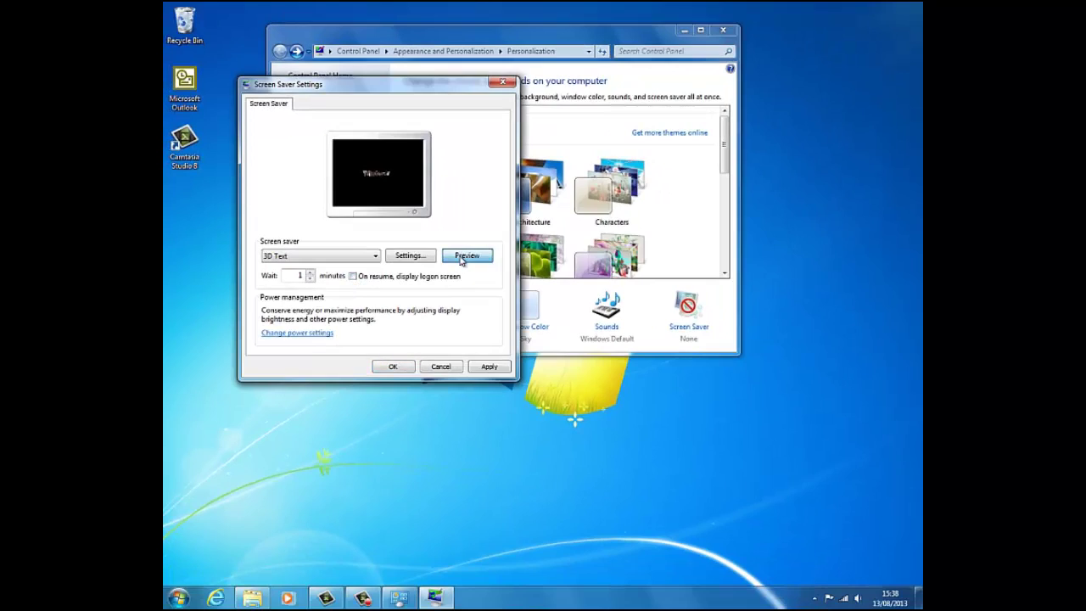
{"action": "left_click", "coordinate": [466, 255]}
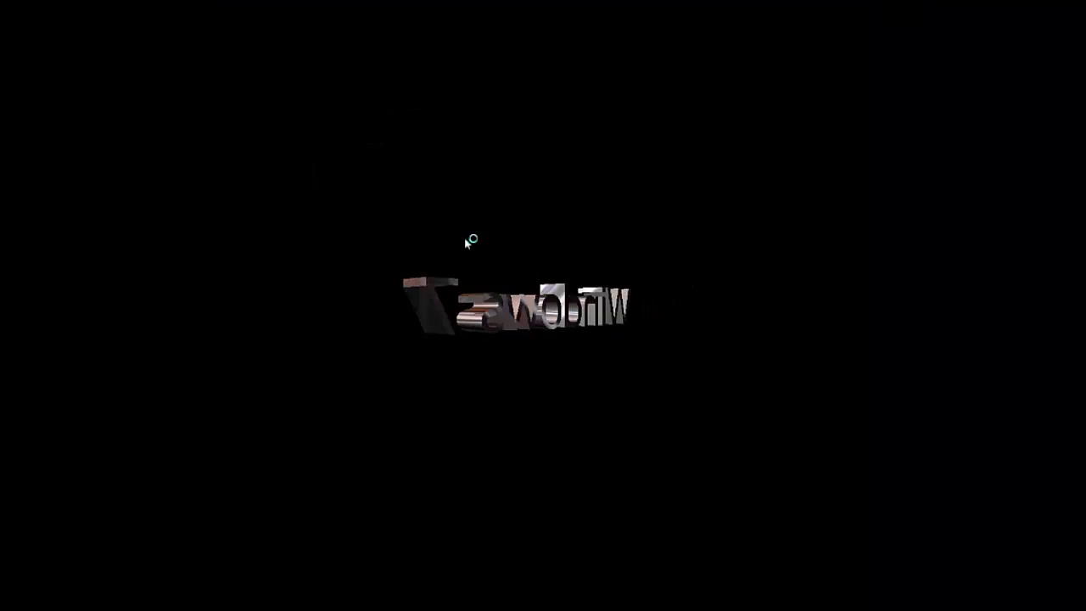
{"action": "left_click", "coordinate": [465, 239]}
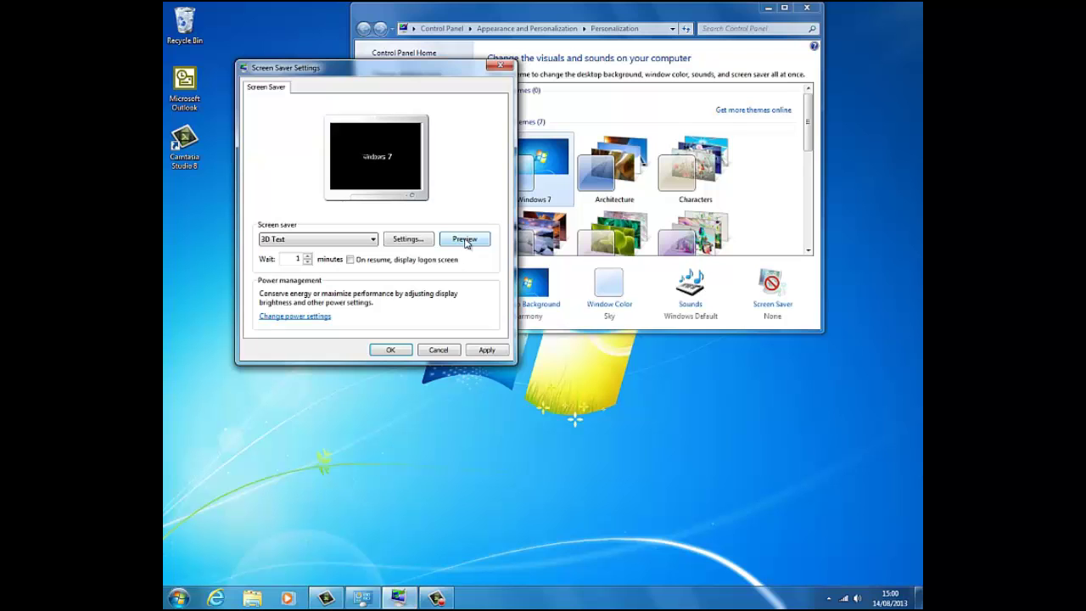
Set the 3D Text screen saver's custom text to "Kanduit"
{"action": "left_click", "coordinate": [408, 239]}
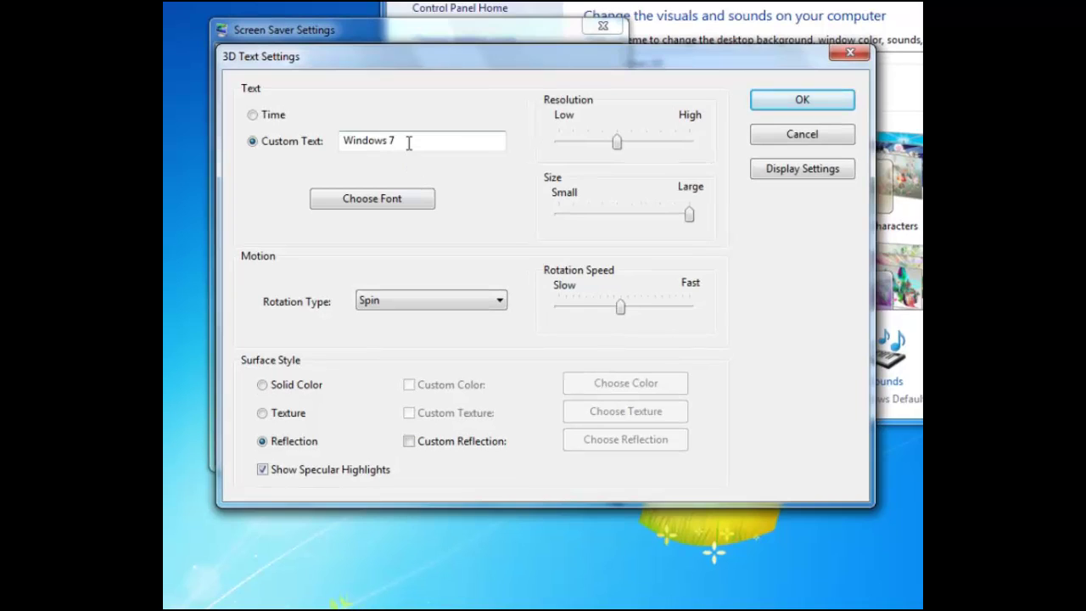
{"action": "left_click_drag", "start_coordinate": [408, 144], "coordinate": [312, 153]}
{"action": "type", "text": "Kanduit"}
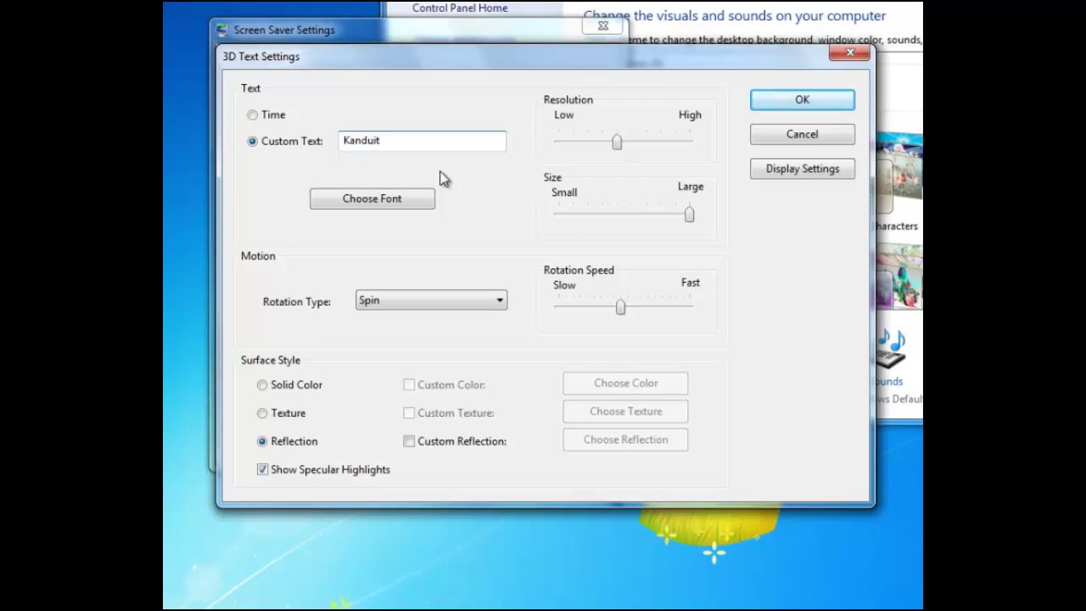
Change the 3D text font to Zurich UBlkEx BT and accept the 3D Text settings
{"action": "left_click", "coordinate": [351, 202]}
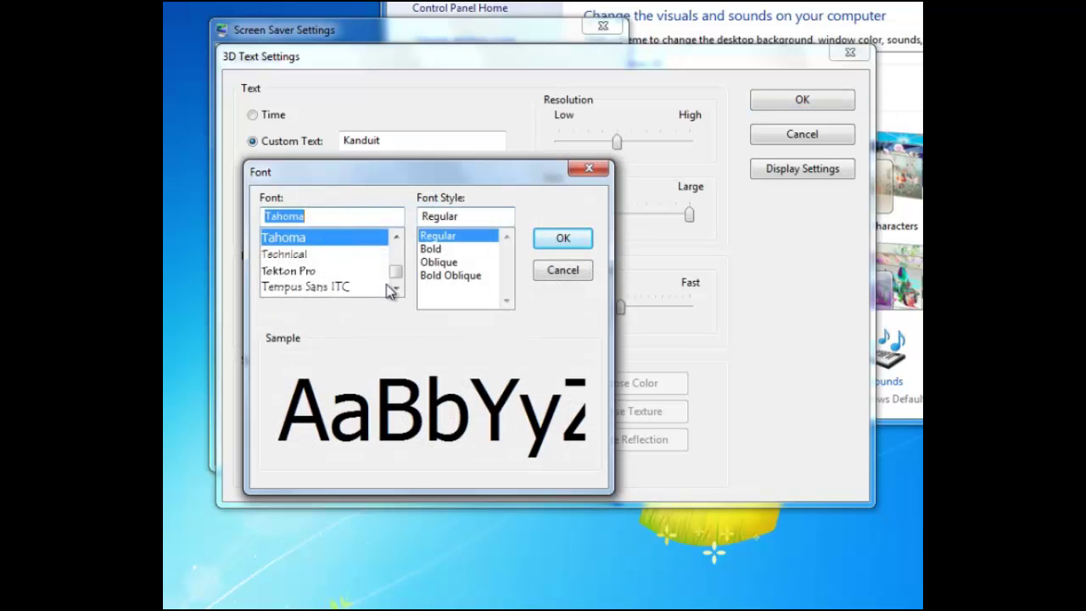
{"action": "left_click_drag", "start_coordinate": [396, 273], "coordinate": [395, 278]}
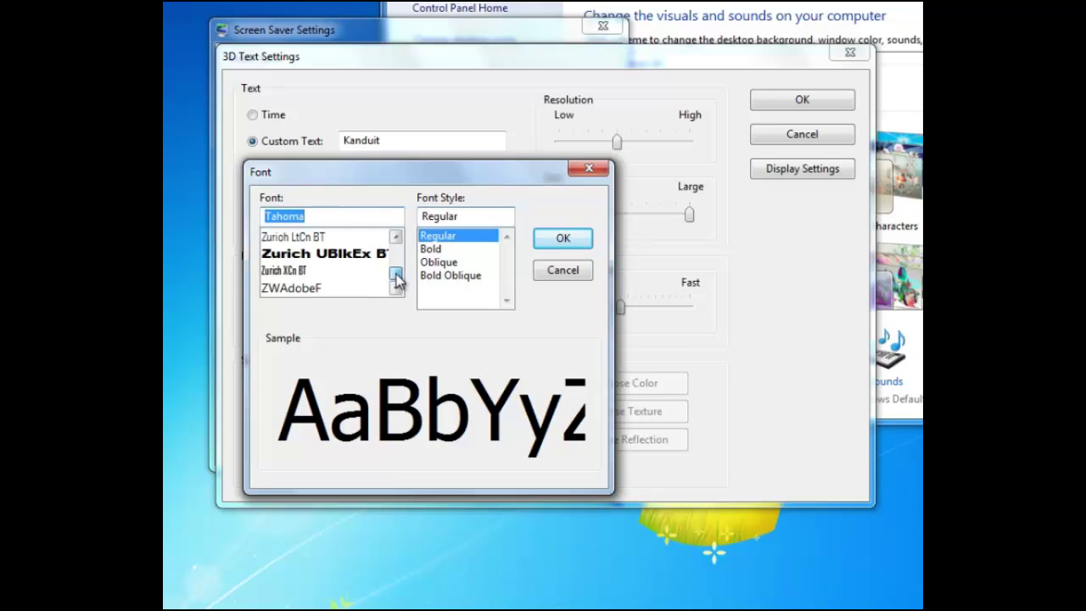
{"action": "left_click", "coordinate": [374, 255]}
{"action": "left_click", "coordinate": [563, 240]}
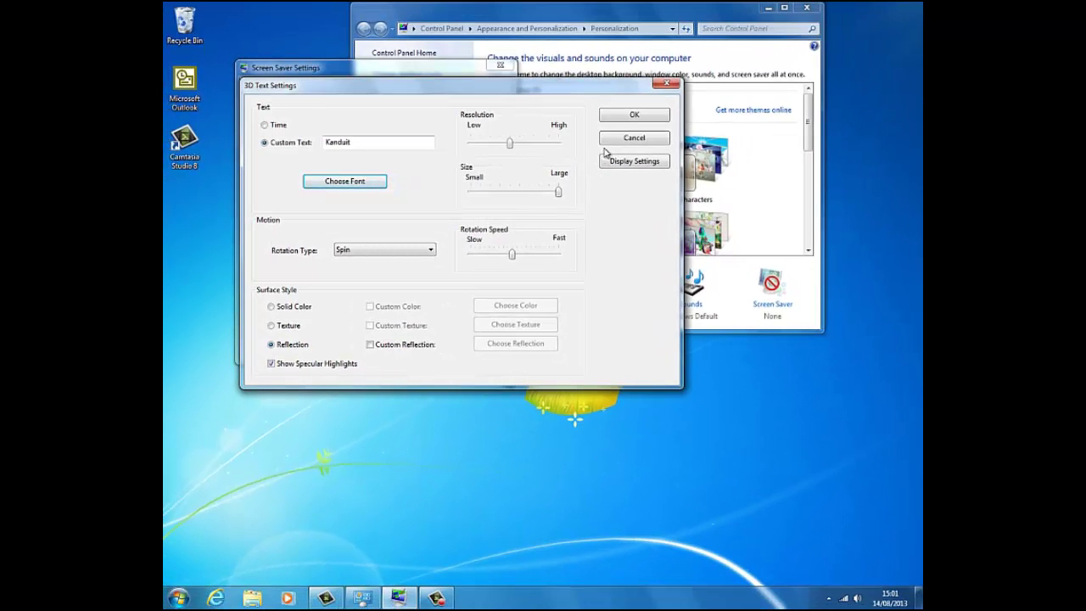
{"action": "left_click", "coordinate": [635, 115]}
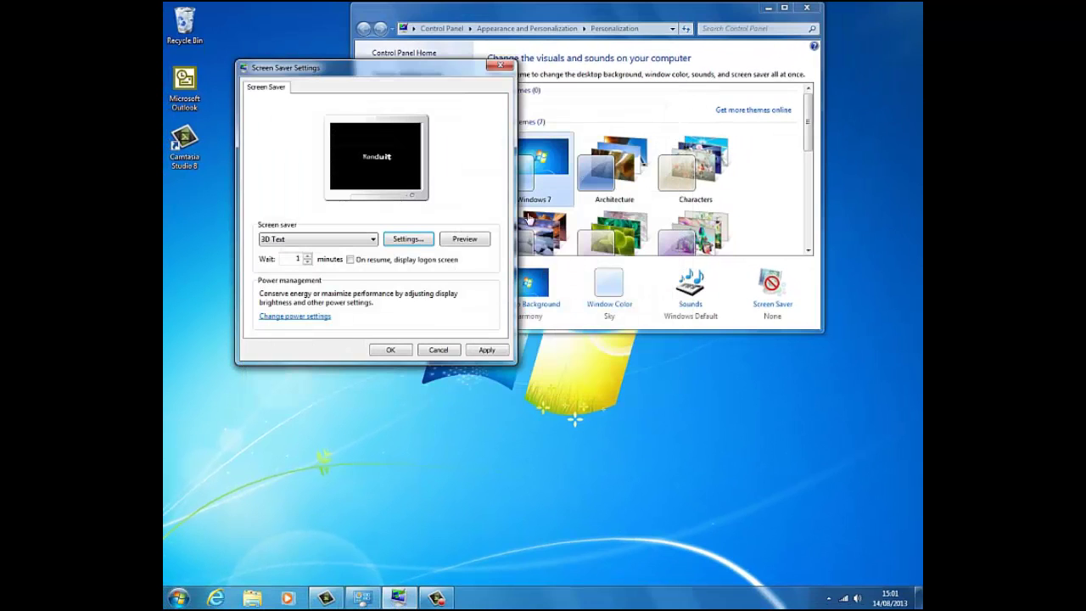
Preview the customized screen saver full screen, then try the option to display the logon screen on resume and switch it off again
{"action": "left_click", "coordinate": [467, 238]}
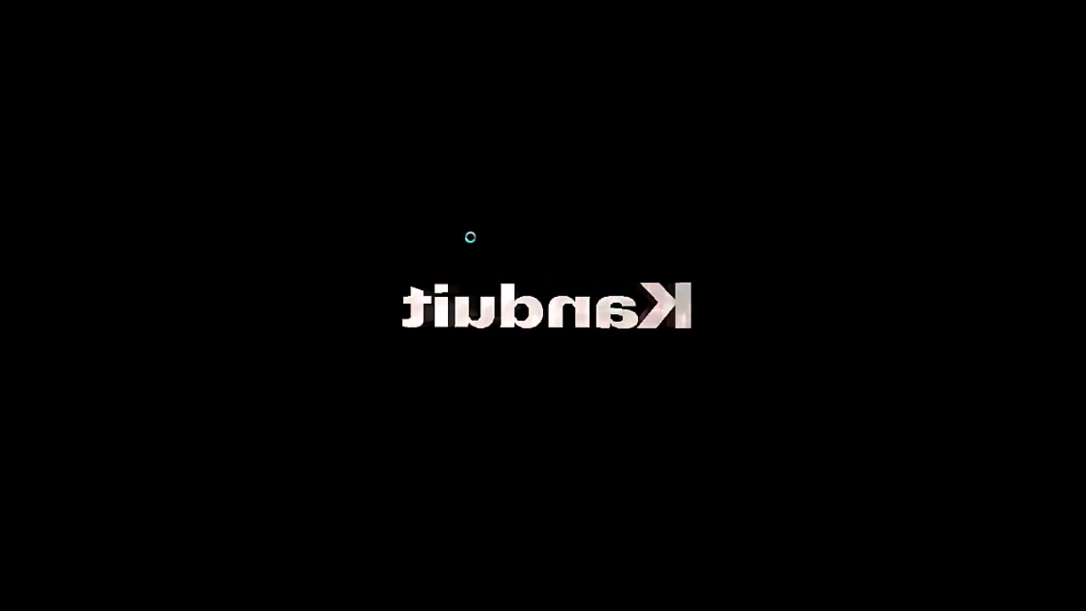
{"action": "mouse_move", "coordinate": [472, 242]}
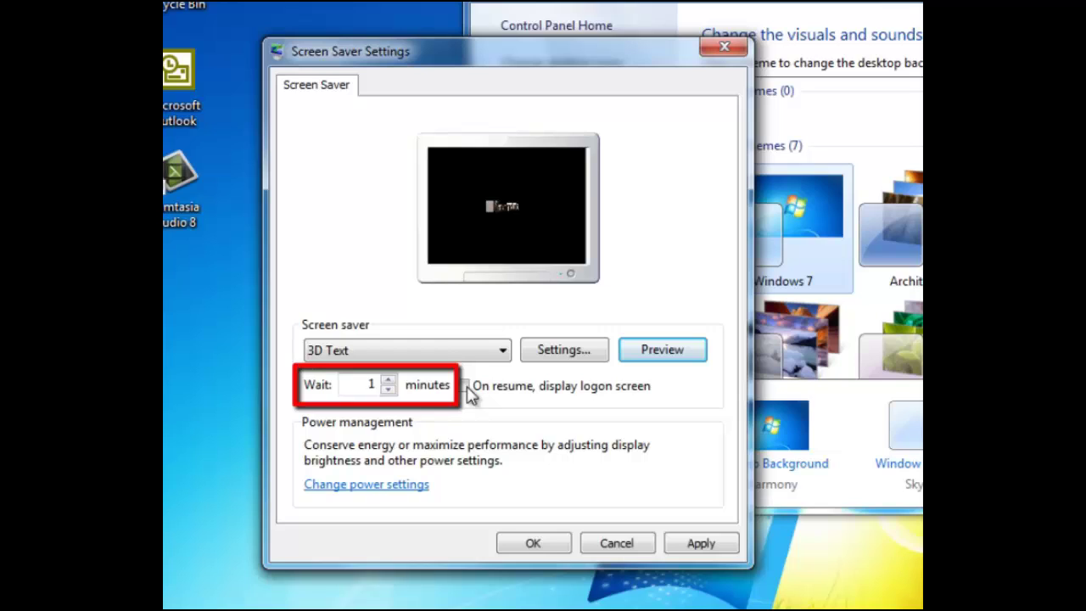
{"action": "left_click", "coordinate": [463, 387]}
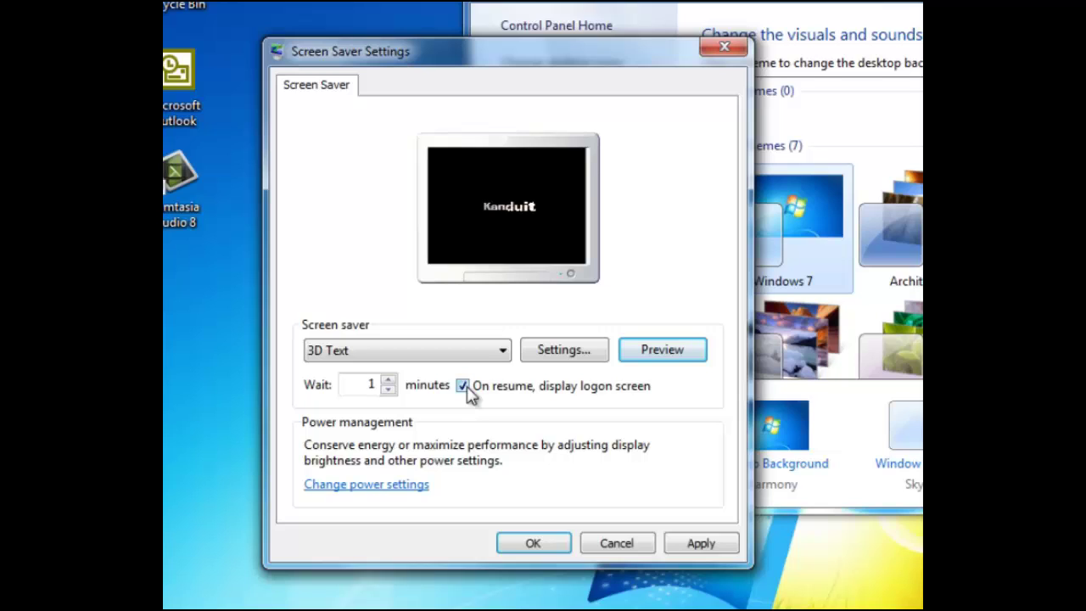
{"action": "left_click", "coordinate": [465, 391]}
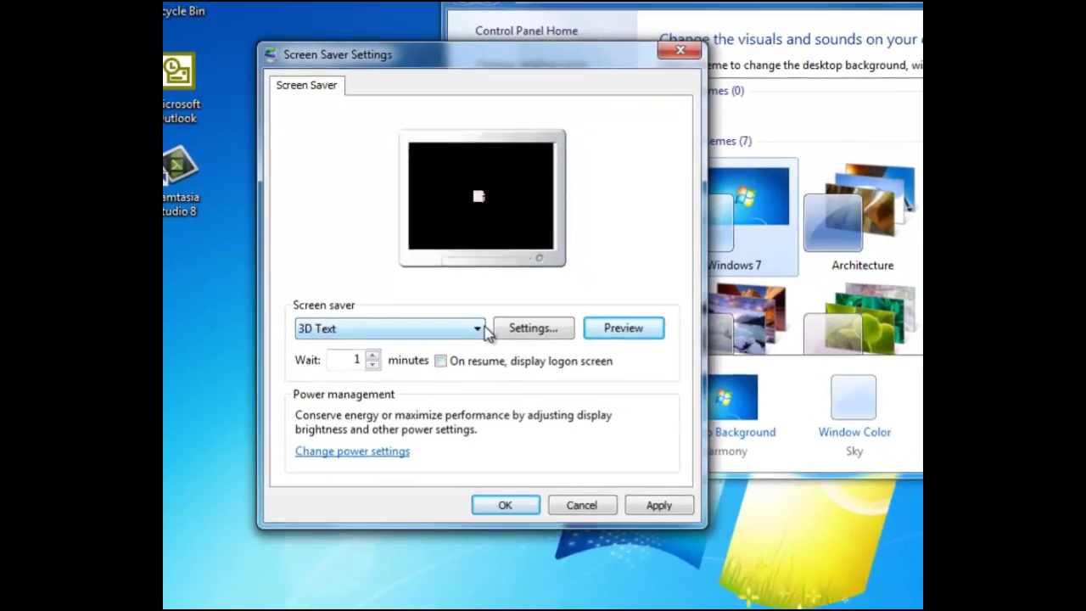
Set the screen saver to (None) and confirm the screen saver settings
{"action": "left_click", "coordinate": [478, 329]}
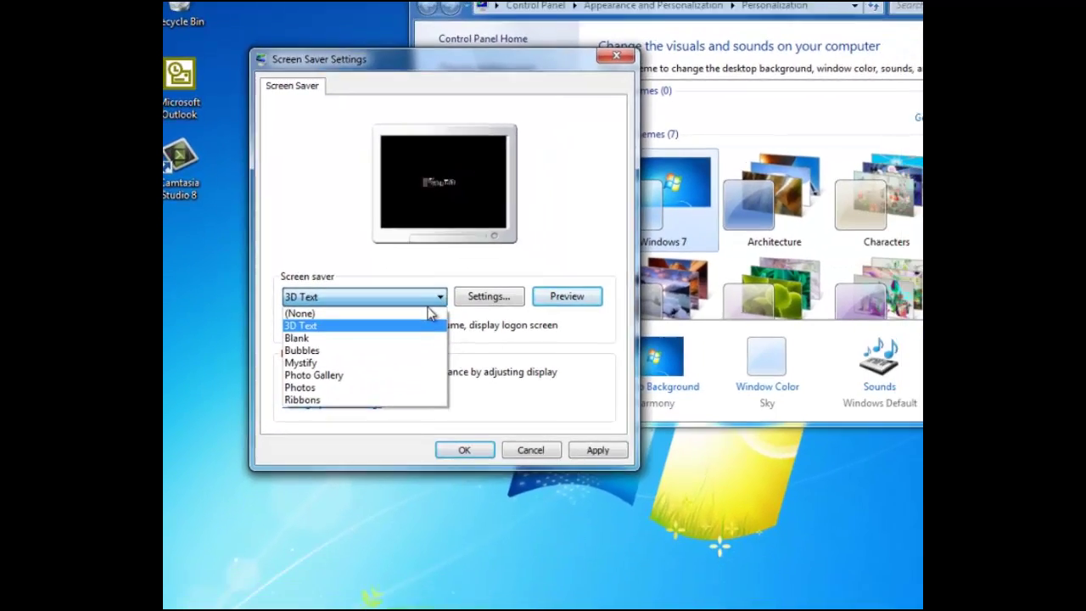
{"action": "left_click", "coordinate": [458, 347]}
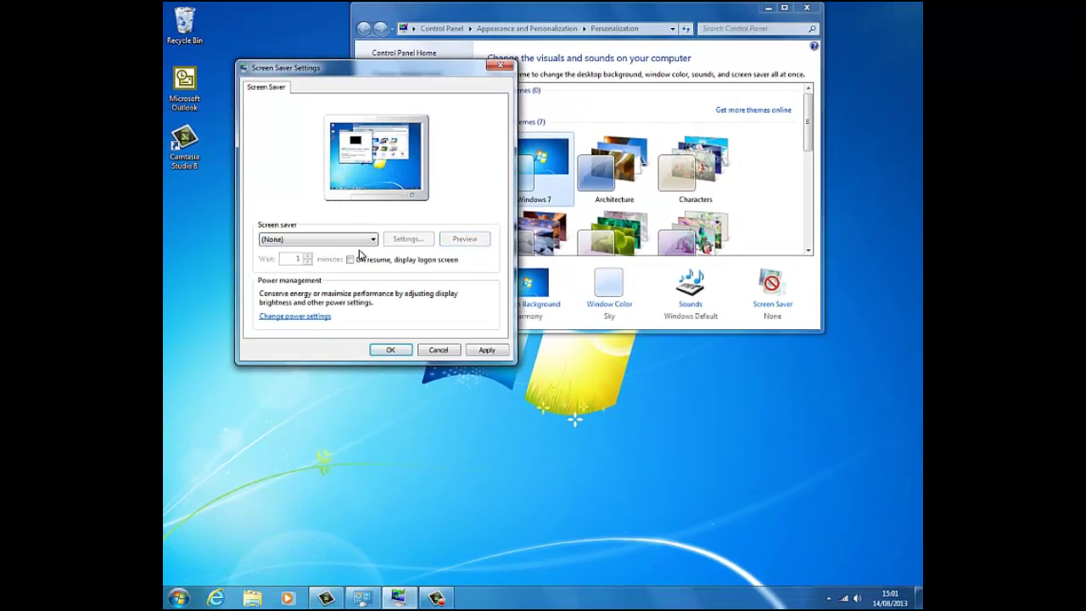
{"action": "left_click", "coordinate": [389, 351]}
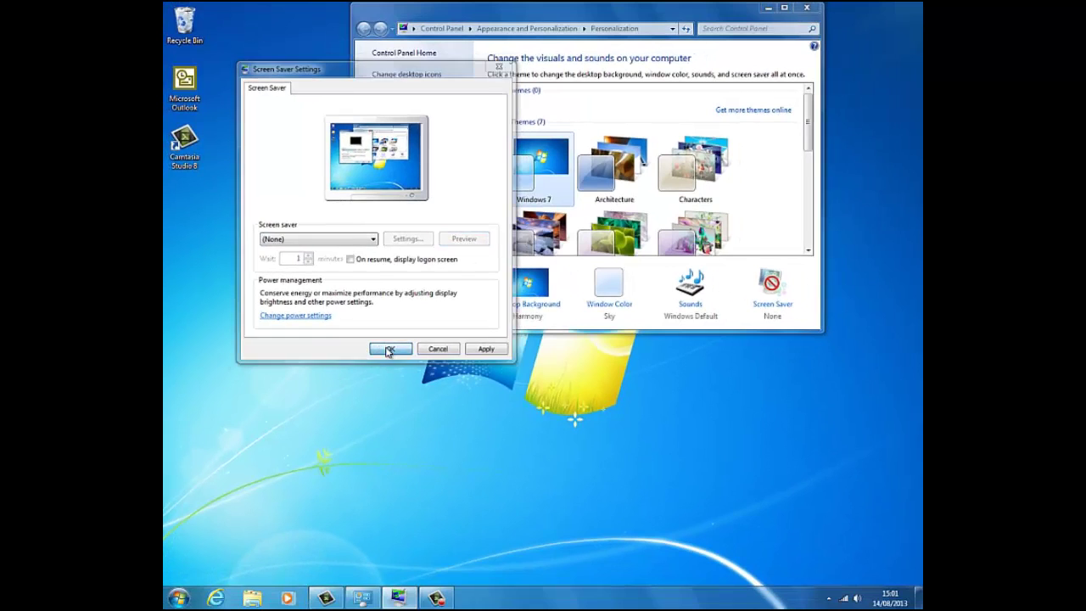